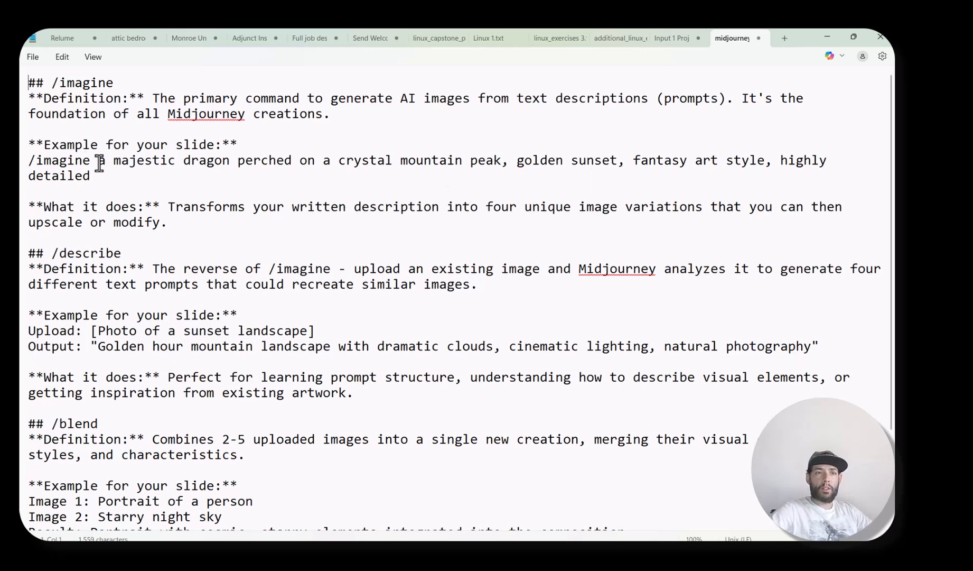
Copy the example dragon prompt, without the /imagine command, from the notes and switch to Discord.
{"action": "left_click_drag", "start_coordinate": [100, 163], "coordinate": [104, 182]}
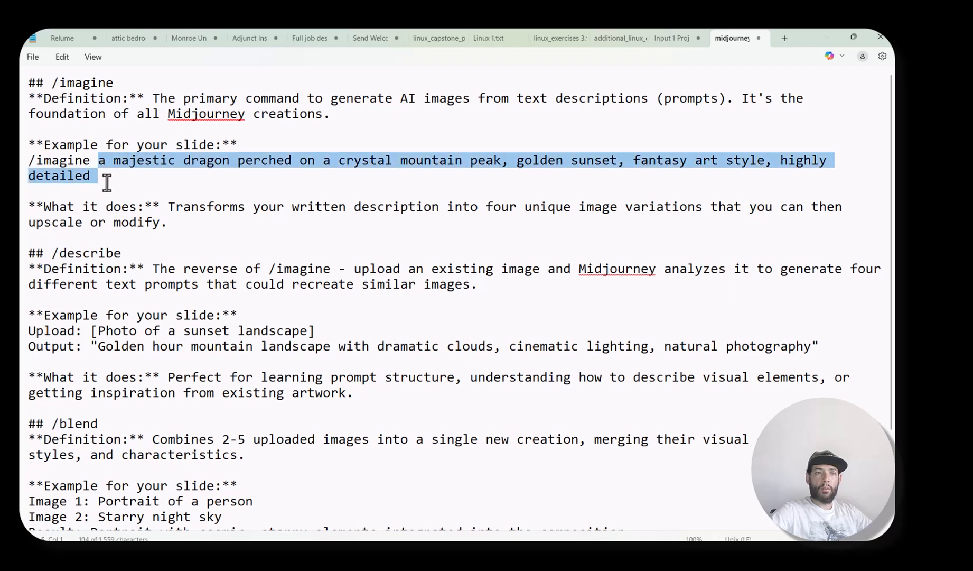
{"action": "right_click", "coordinate": [145, 165]}
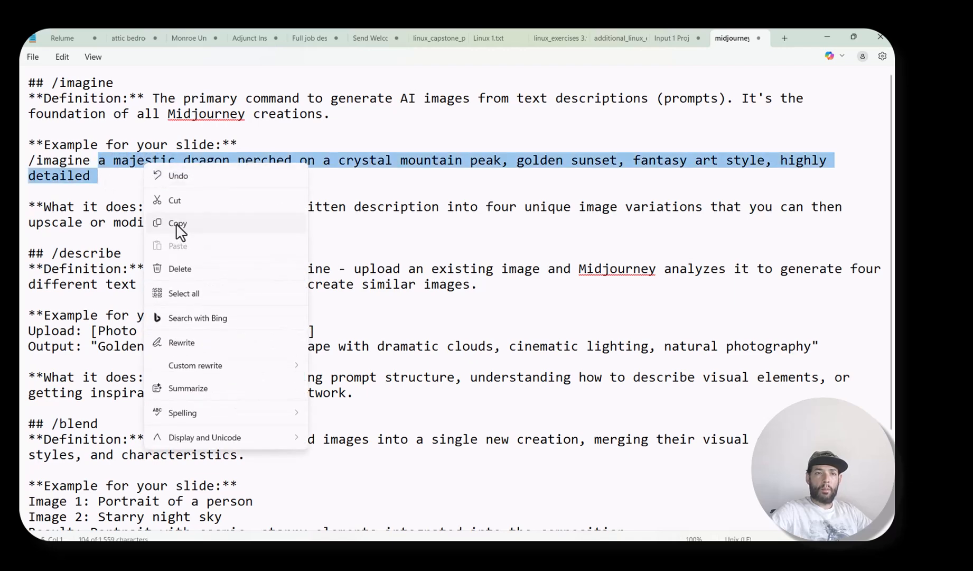
{"action": "left_click", "coordinate": [178, 224]}
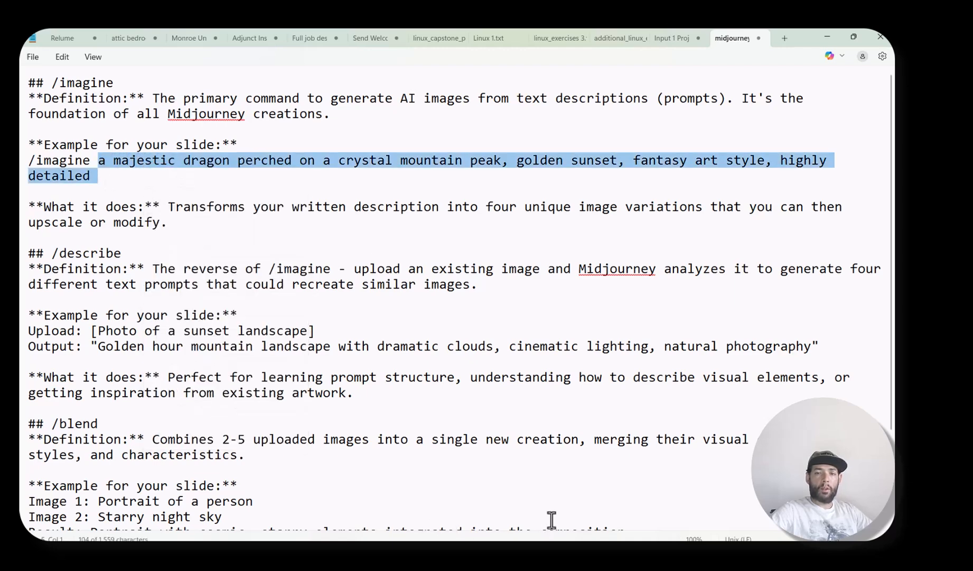
{"action": "left_click", "coordinate": [397, 552]}
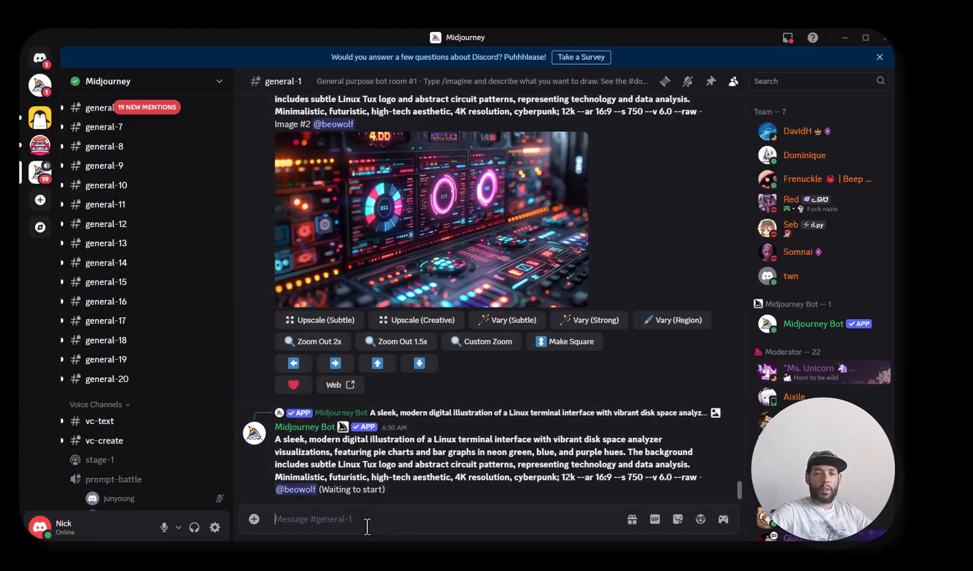
Run /imagine with the copied prompt "a majestic dragon perched on a crystal mountain peak, golden sunset, fantasy art style, highly detailed".
{"action": "type", "text": "/"}
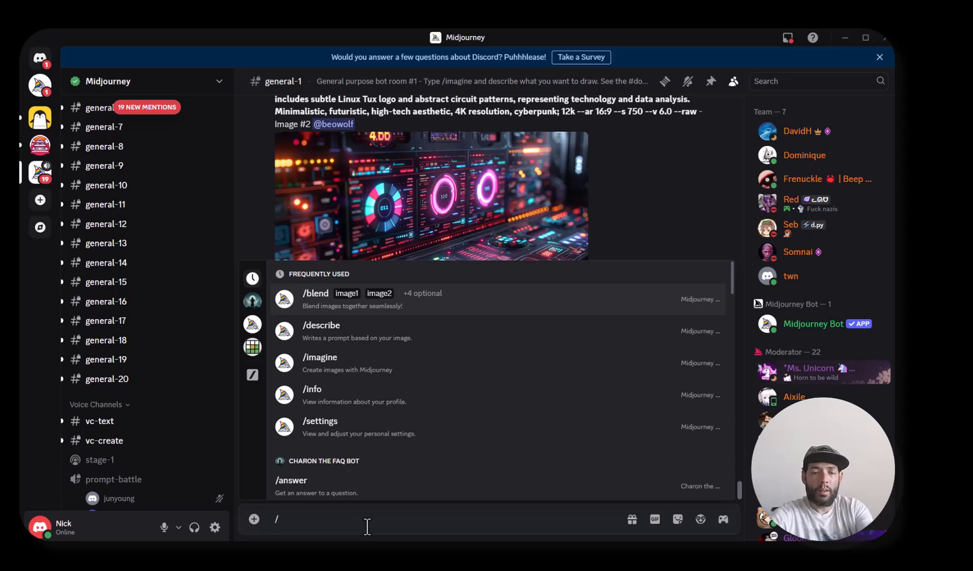
{"action": "type", "text": "im"}
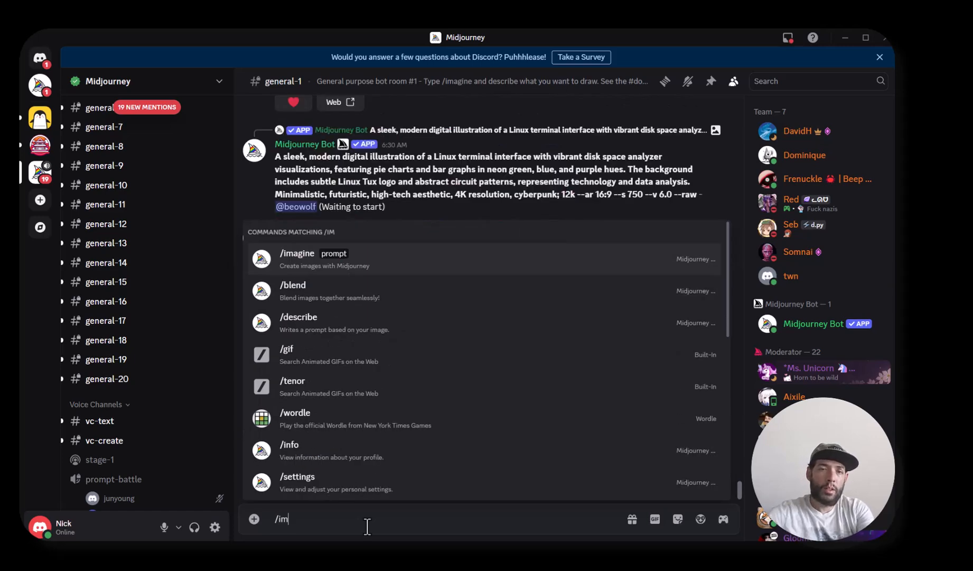
{"action": "left_click", "coordinate": [307, 272]}
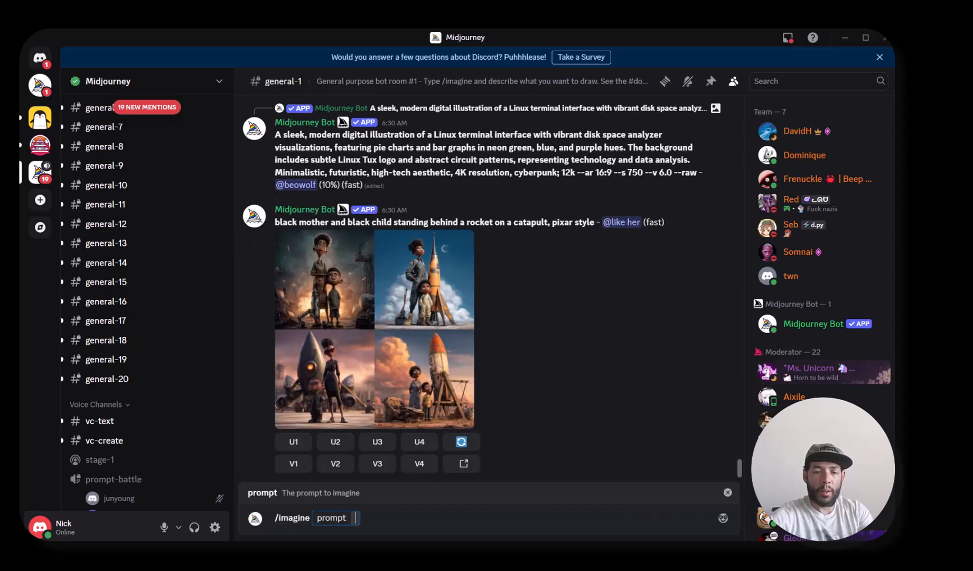
{"action": "key", "text": "ctrl+v"}
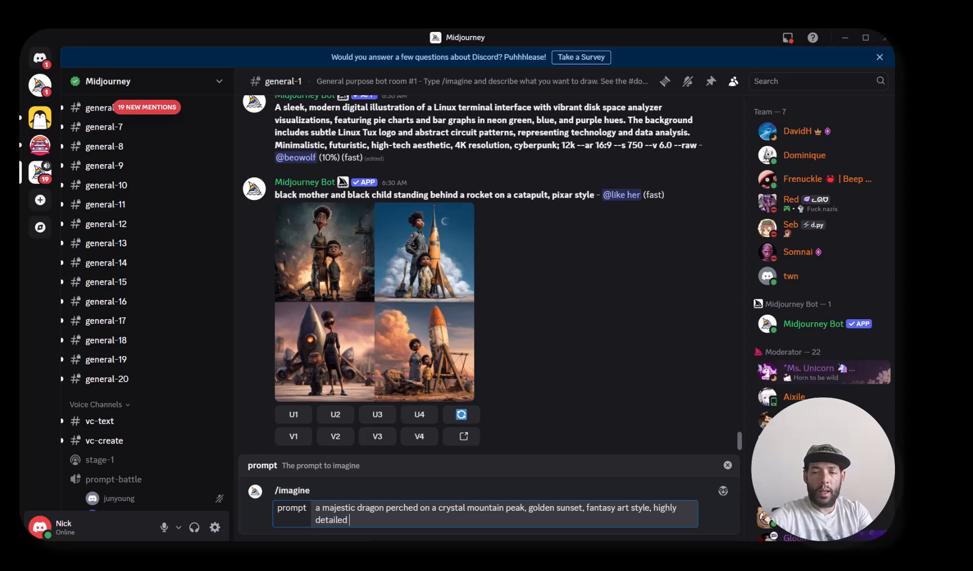
{"action": "key", "text": "Return"}
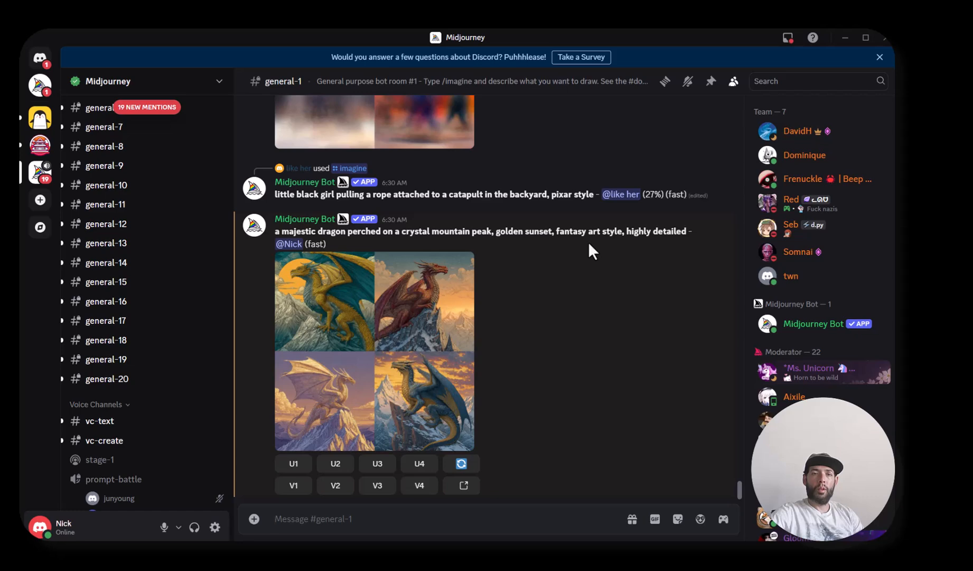
Inspect the generated dragon grid enlarged and request variations of image 1 with the prompt as it is.
{"action": "scroll", "coordinate": [607, 189], "scroll_direction": "up", "scroll_amount": 5}
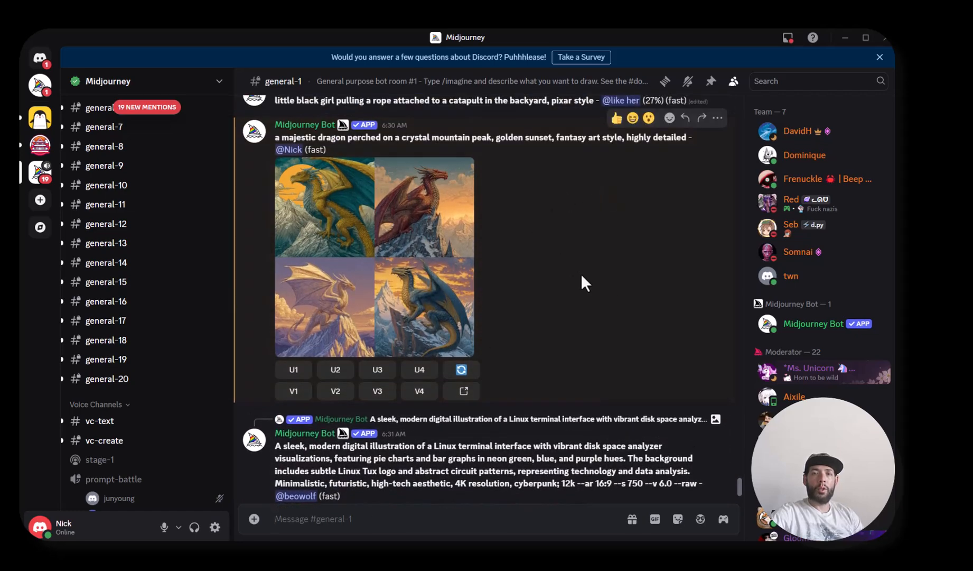
{"action": "left_click", "coordinate": [311, 196]}
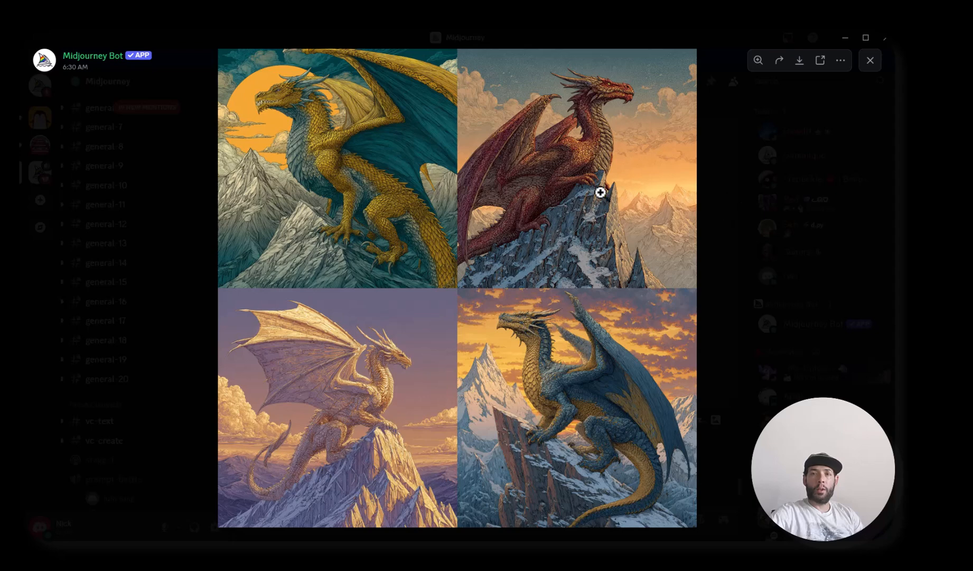
{"action": "left_click", "coordinate": [870, 60]}
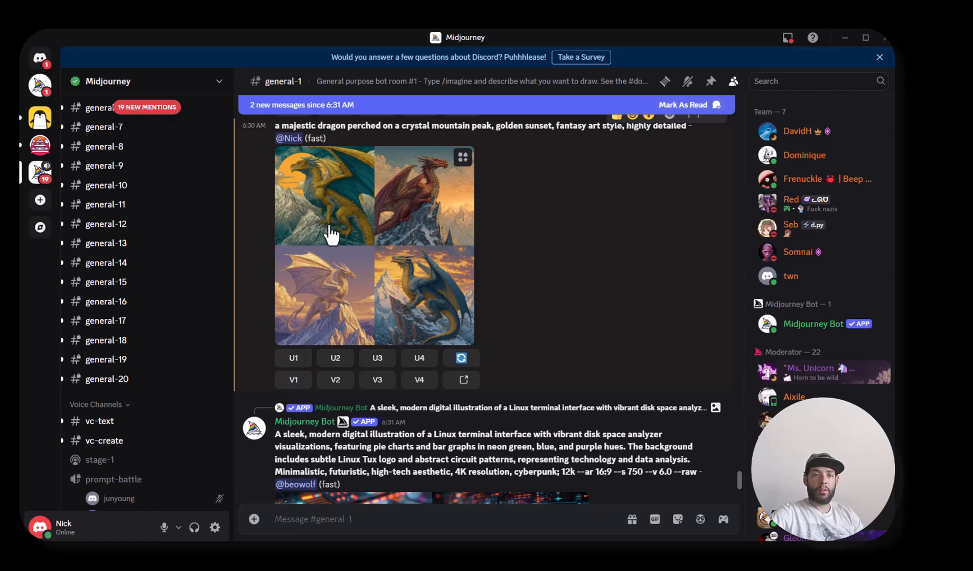
{"action": "left_click", "coordinate": [303, 380]}
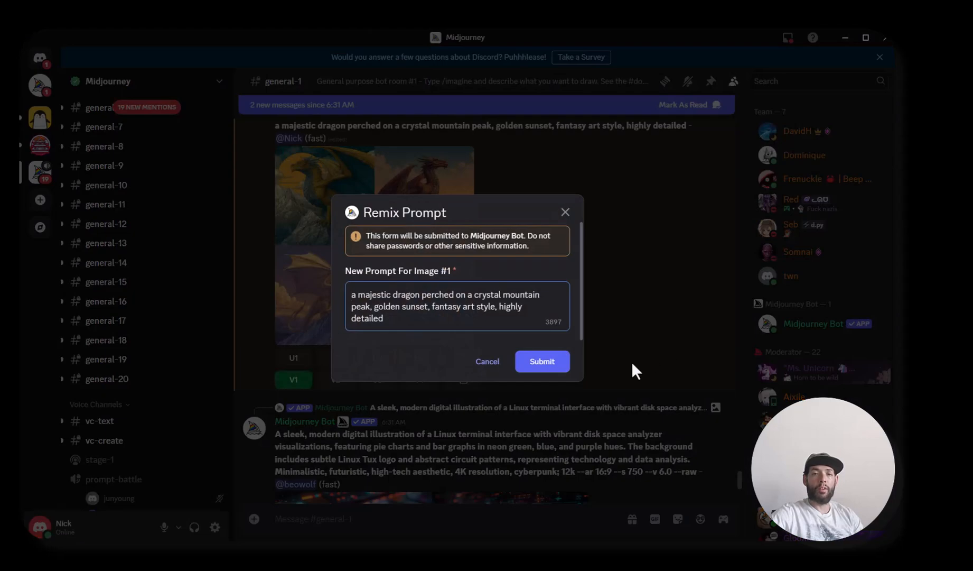
{"action": "left_click", "coordinate": [552, 368]}
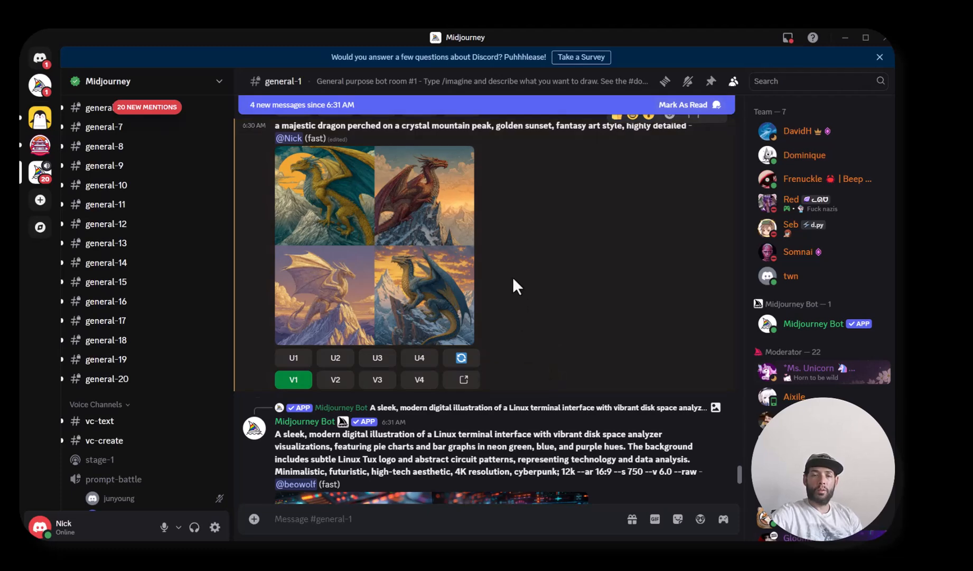
Locate the strong variations of the dragon in the channel and examine the grid enlarged, during generation and when finished.
{"action": "scroll", "coordinate": [513, 279], "scroll_direction": "down", "scroll_amount": 15}
{"action": "scroll", "coordinate": [513, 277], "scroll_direction": "down", "scroll_amount": 12}
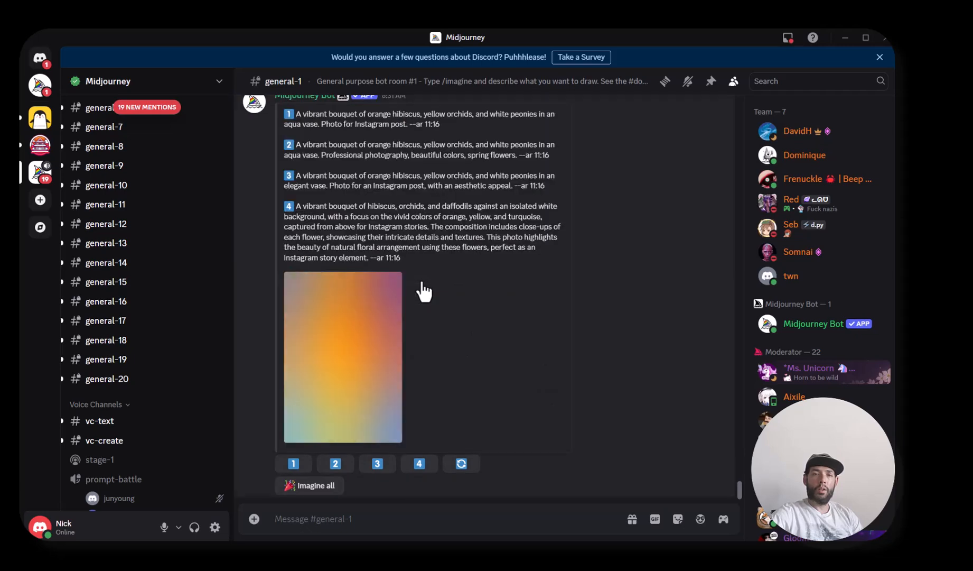
{"action": "scroll", "coordinate": [422, 293], "scroll_direction": "up", "scroll_amount": 7}
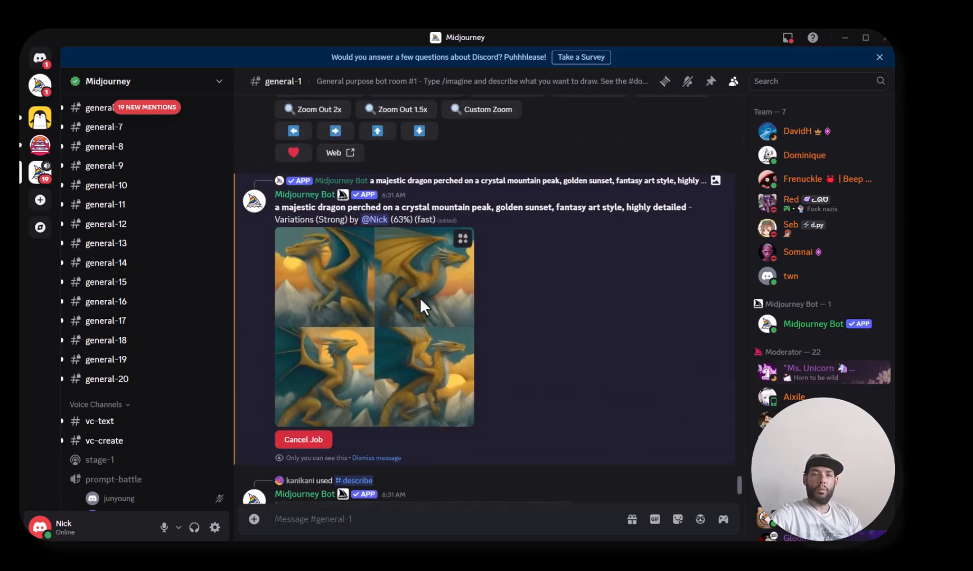
{"action": "left_click", "coordinate": [327, 310]}
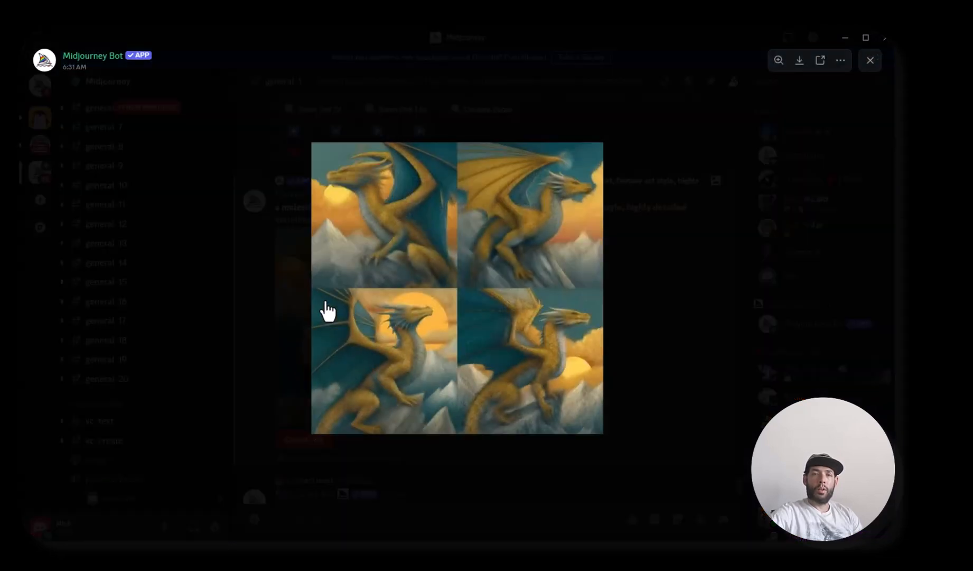
{"action": "left_click", "coordinate": [681, 299]}
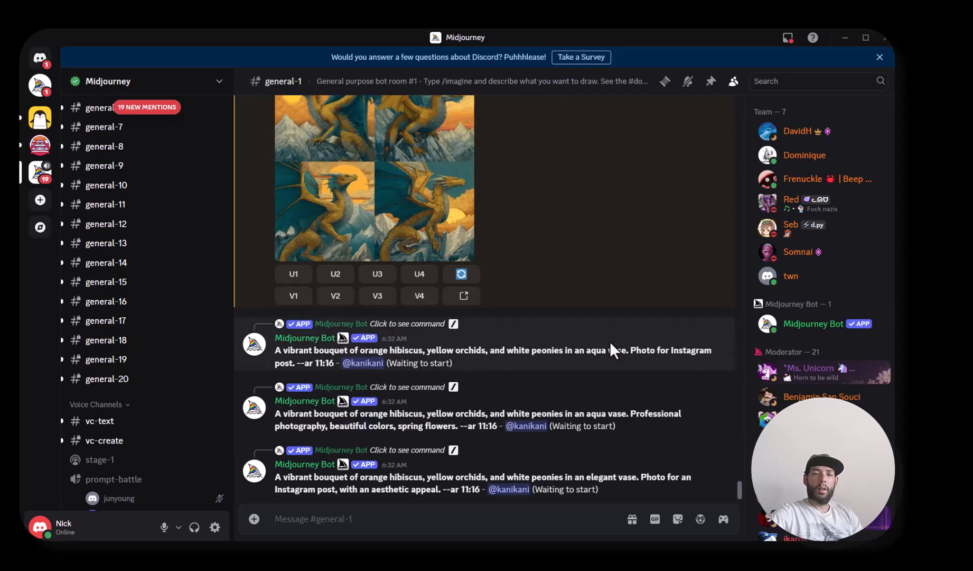
{"action": "scroll", "coordinate": [609, 341], "scroll_direction": "up", "scroll_amount": 4}
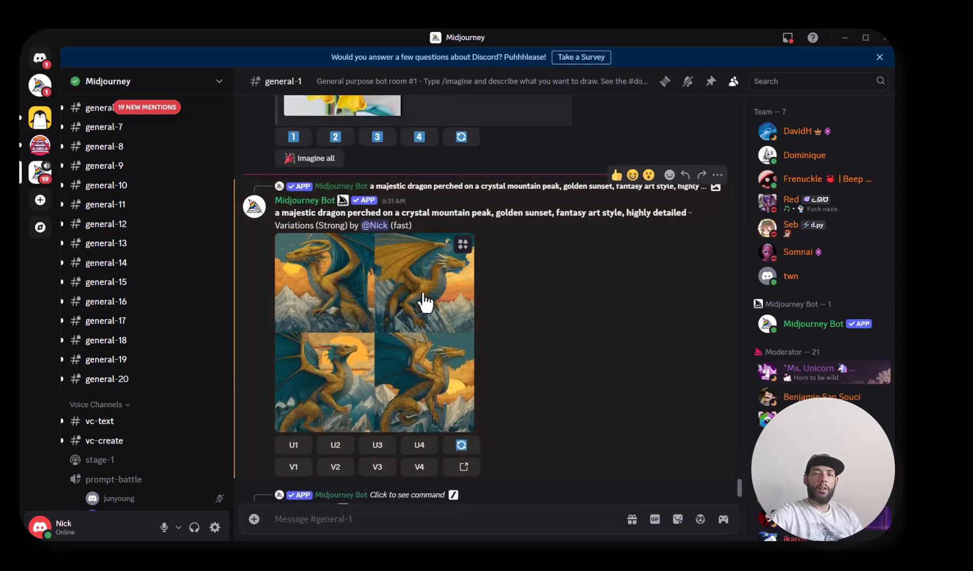
{"action": "left_click", "coordinate": [426, 299]}
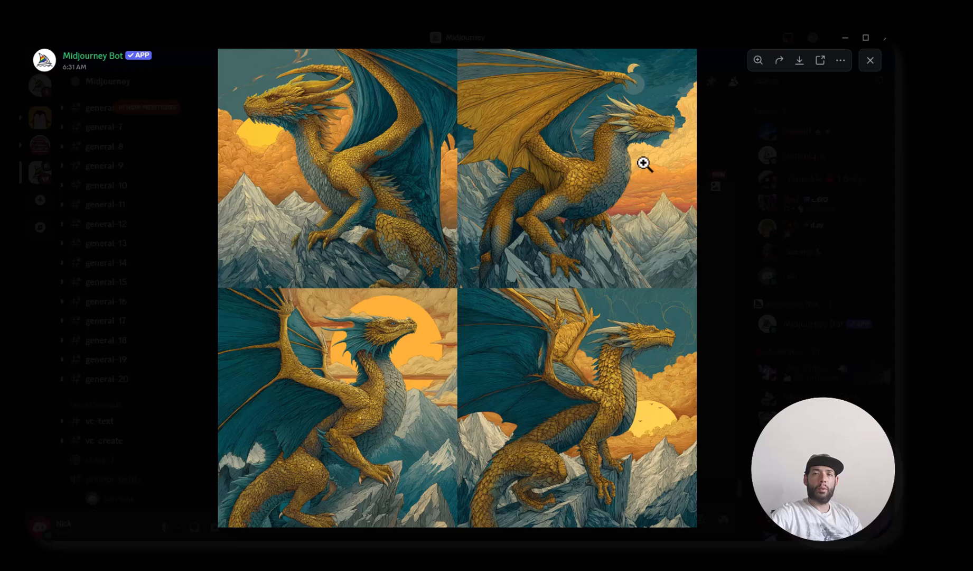
{"action": "left_click", "coordinate": [870, 60]}
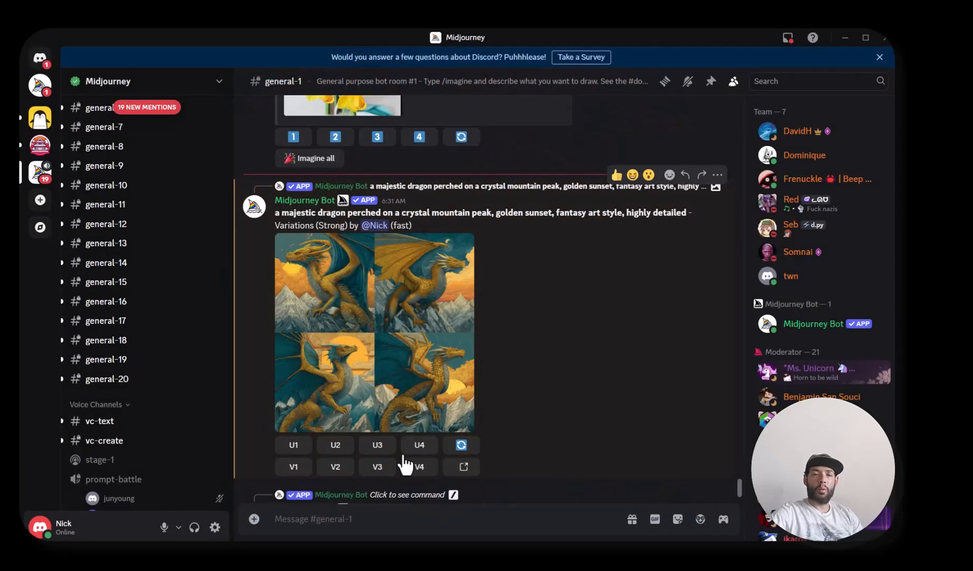
Upscale image 2 of the dragon variations and view the resulting picture enlarged.
{"action": "left_click", "coordinate": [335, 446]}
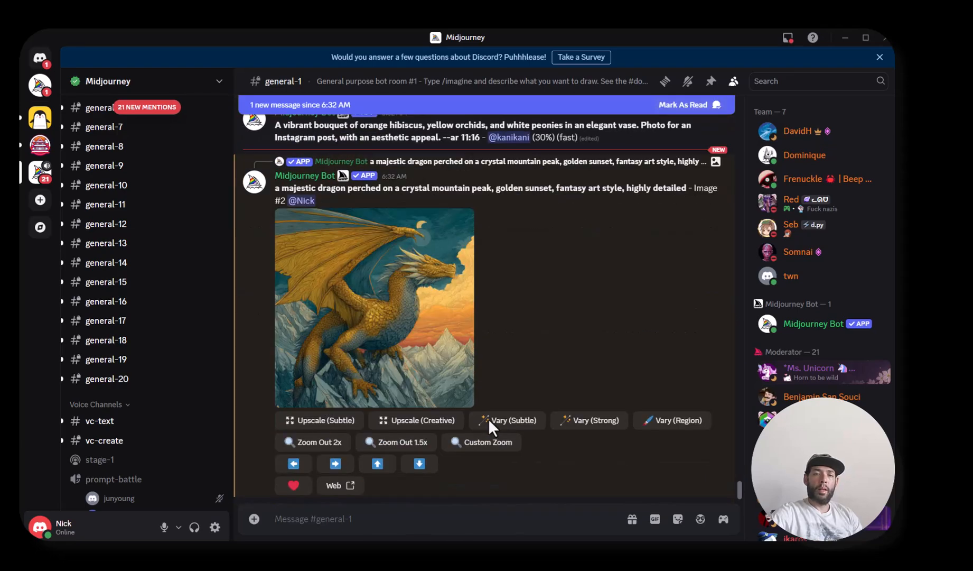
{"action": "left_click", "coordinate": [444, 335]}
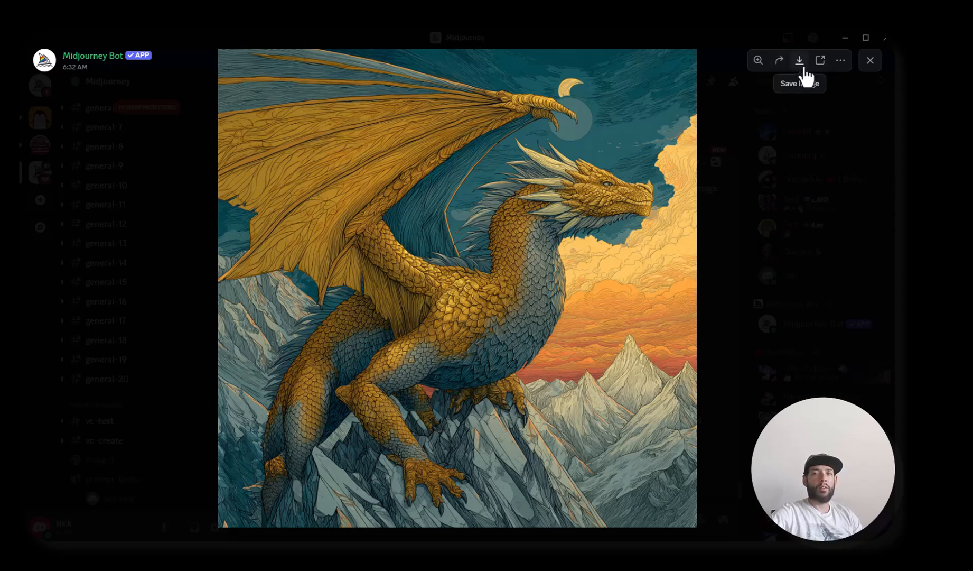
{"action": "left_click", "coordinate": [870, 61]}
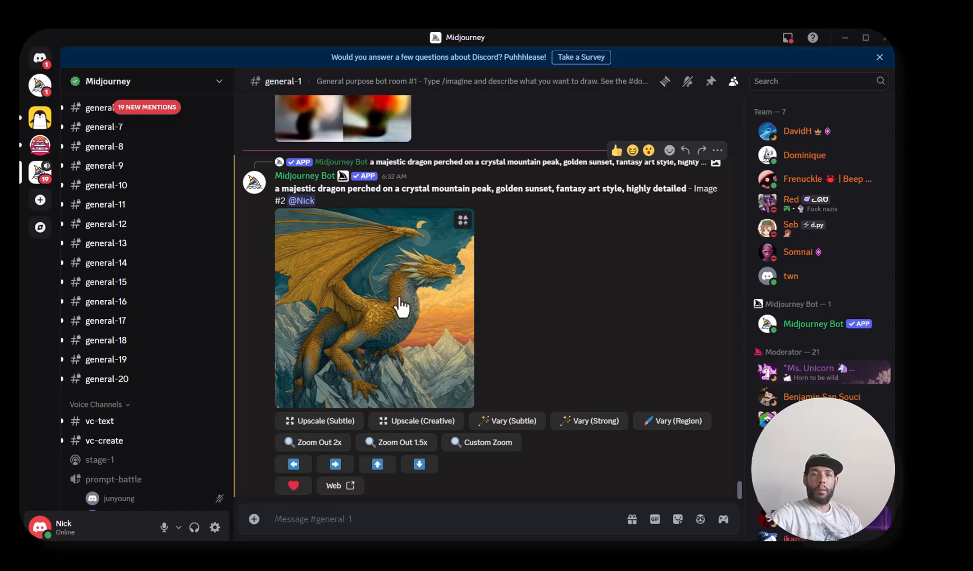
Consult the /describe section in the Notepad notes and copy image3.png from the Mid Journey folder in File Explorer.
{"action": "left_click", "coordinate": [534, 552]}
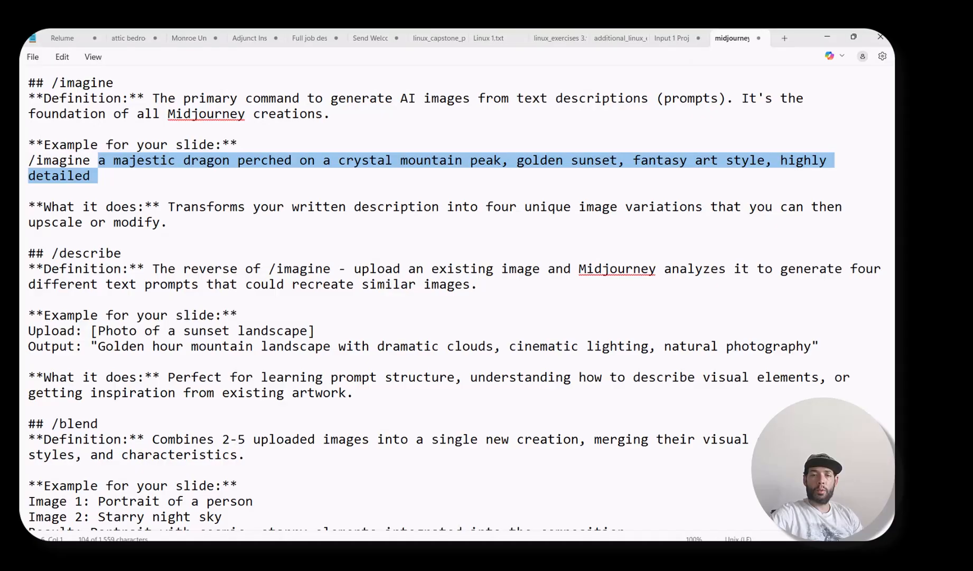
{"action": "left_click", "coordinate": [290, 256]}
{"action": "scroll", "coordinate": [289, 254], "scroll_direction": "down", "scroll_amount": 1}
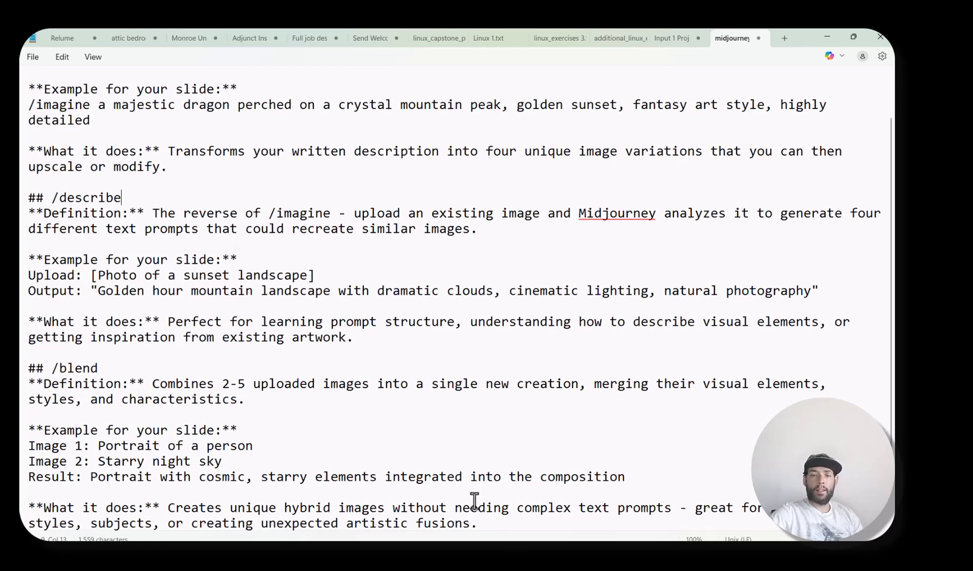
{"action": "left_click", "coordinate": [447, 554]}
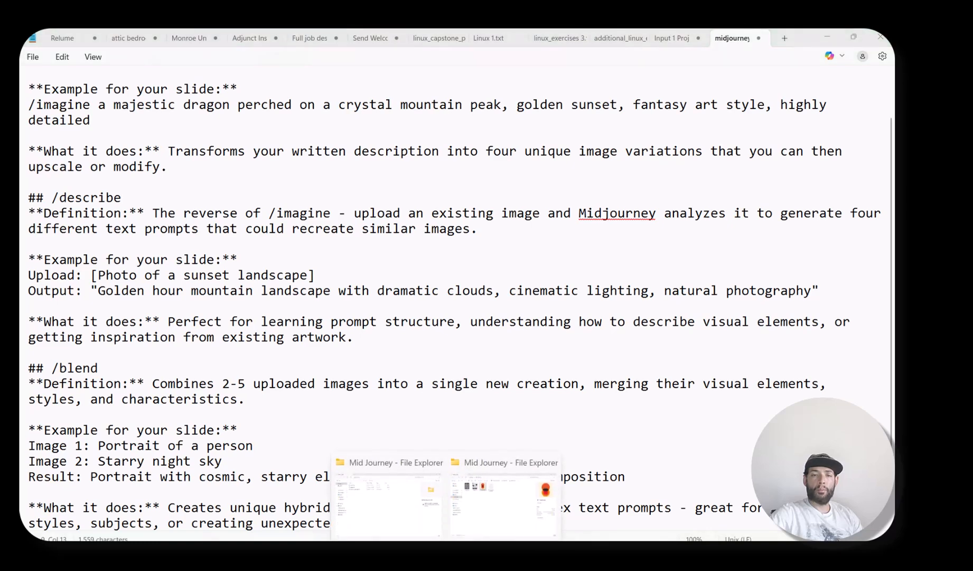
{"action": "left_click", "coordinate": [491, 513]}
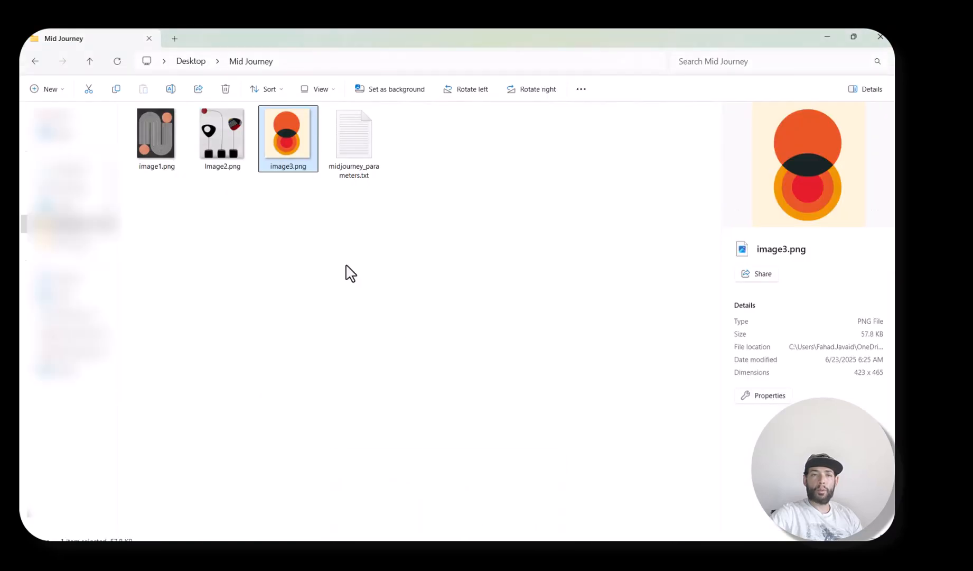
{"action": "right_click", "coordinate": [281, 138]}
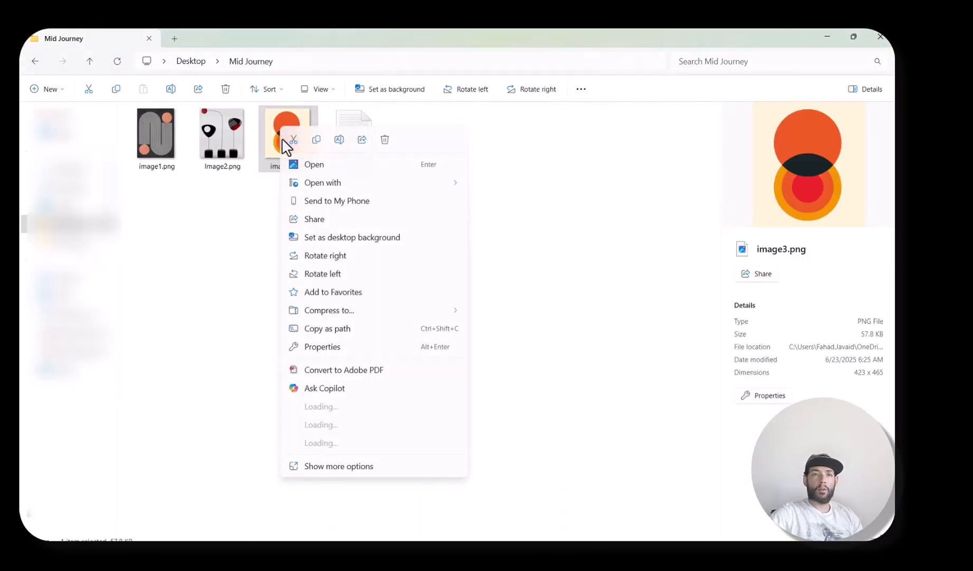
{"action": "left_click", "coordinate": [317, 142]}
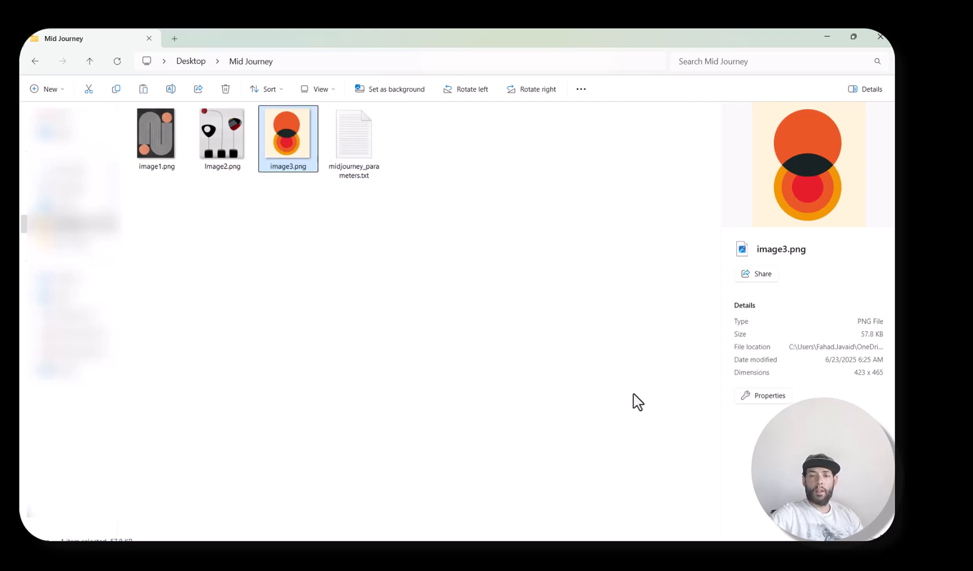
Switch back to Discord and run /describe with image3.png as the image option.
{"action": "key", "text": "alt+Tab"}
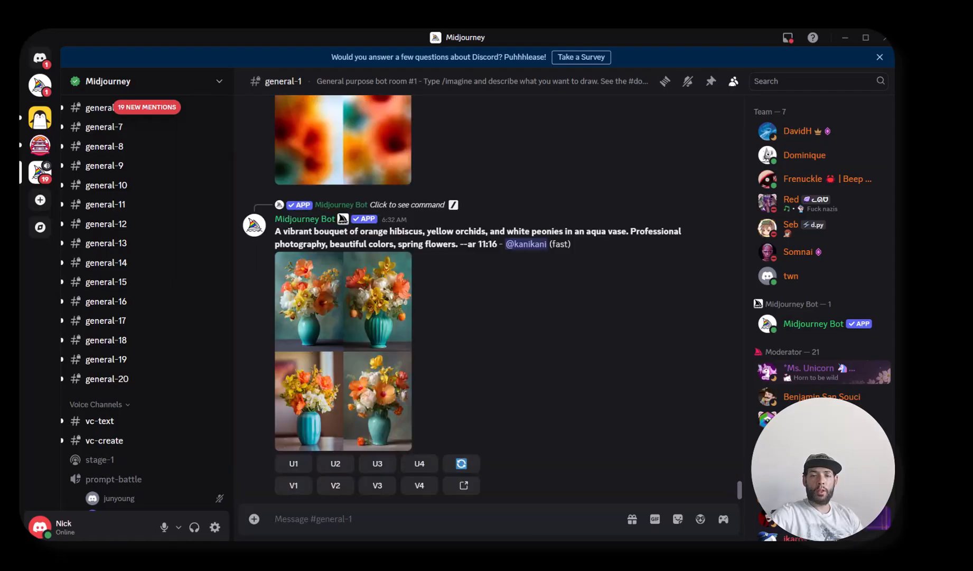
{"action": "type", "text": "/describe"}
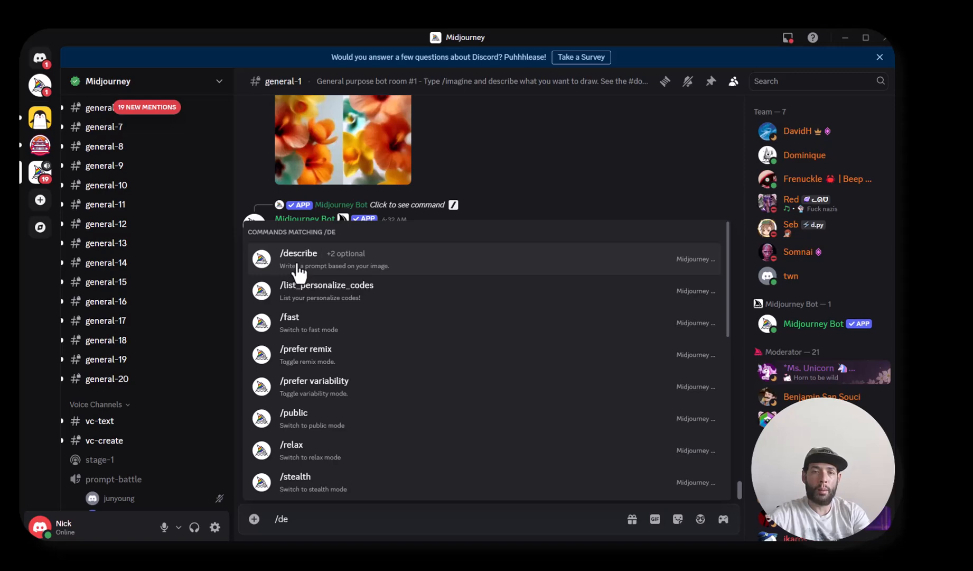
{"action": "left_click", "coordinate": [297, 276]}
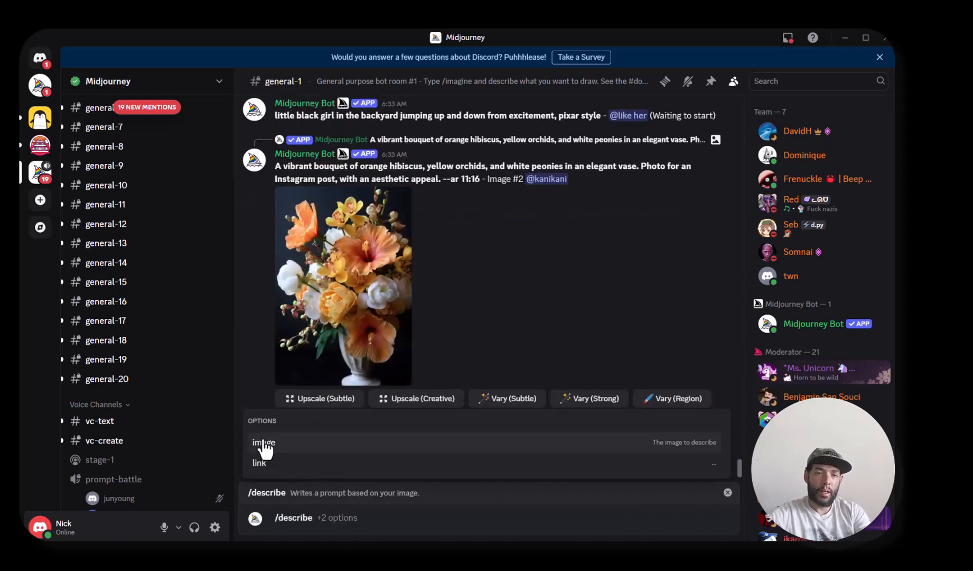
{"action": "left_click", "coordinate": [263, 442]}
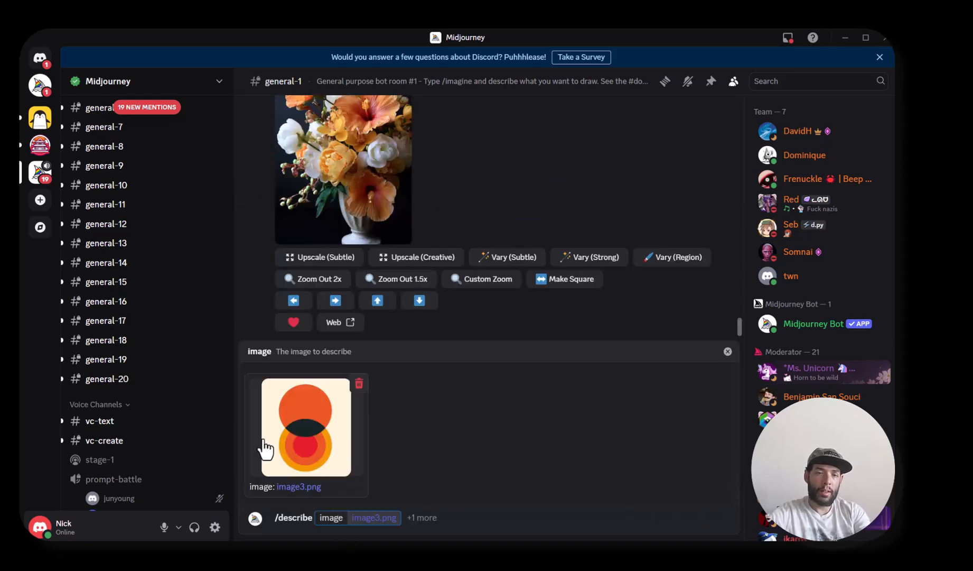
{"action": "left_click", "coordinate": [493, 528]}
{"action": "key", "text": "Return"}
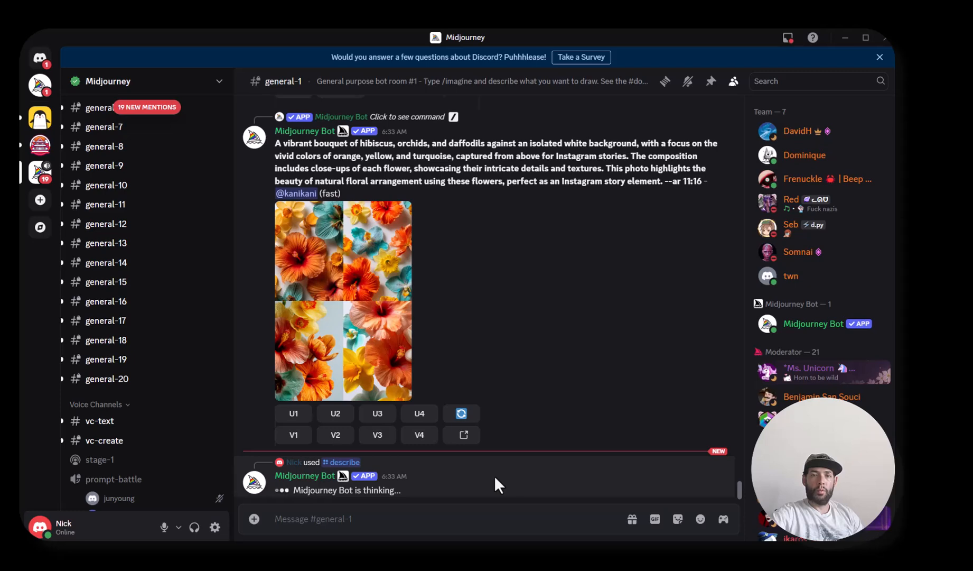
Read the four prompt descriptions returned by /describe and compare them with the source image of overlapping circles.
{"action": "scroll", "coordinate": [434, 289], "scroll_direction": "up", "scroll_amount": 1}
{"action": "scroll", "coordinate": [434, 288], "scroll_direction": "up", "scroll_amount": 3}
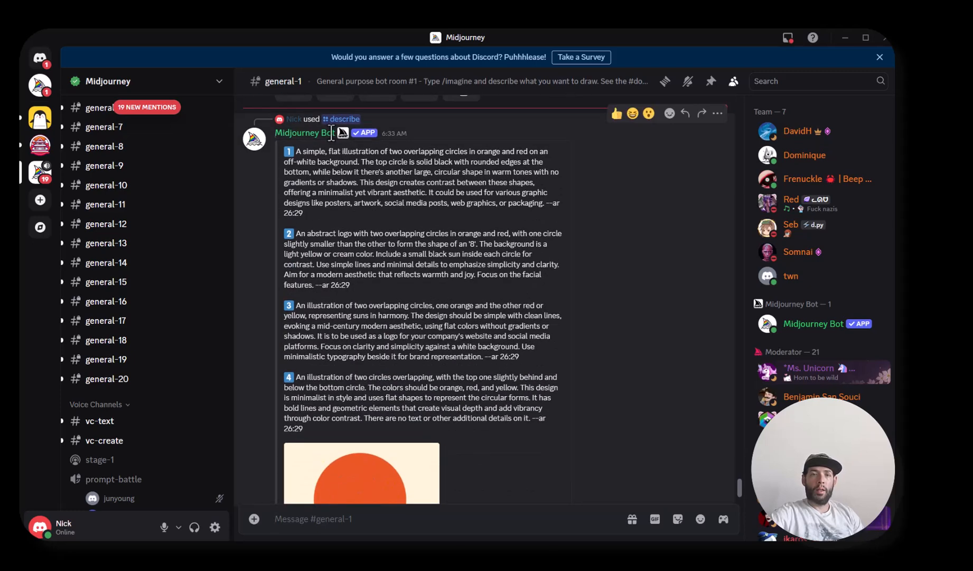
{"action": "scroll", "coordinate": [373, 338], "scroll_direction": "down", "scroll_amount": 4}
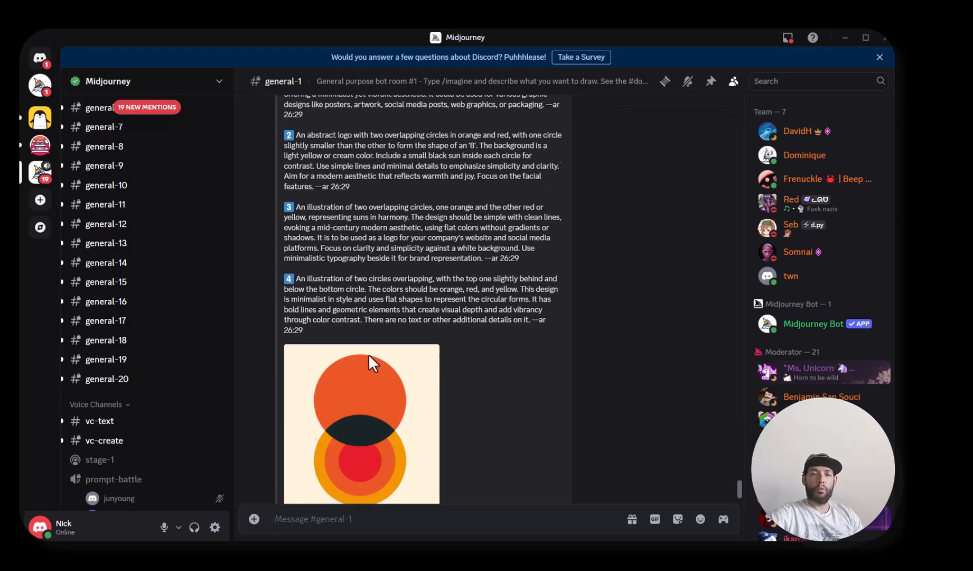
{"action": "scroll", "coordinate": [317, 339], "scroll_direction": "up", "scroll_amount": 4}
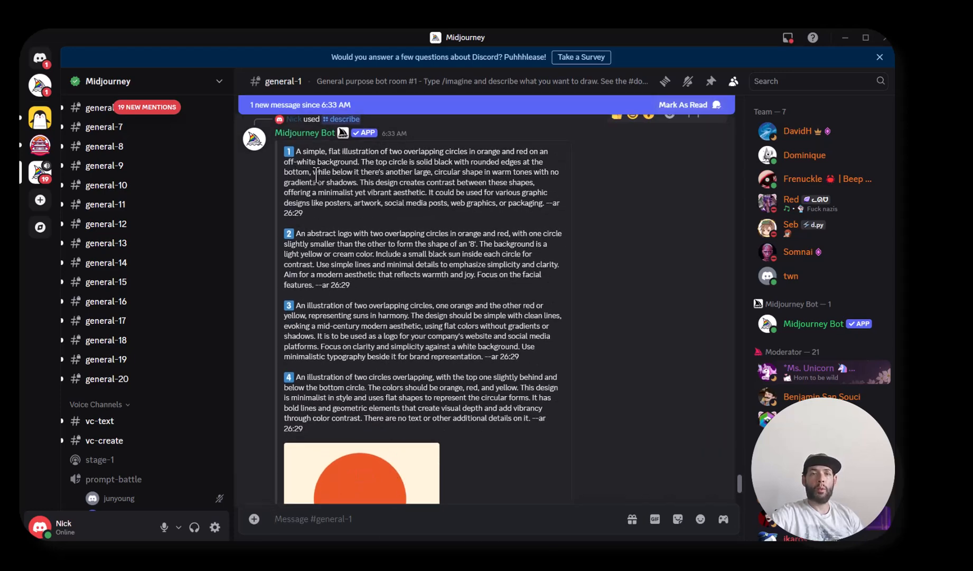
{"action": "scroll", "coordinate": [370, 296], "scroll_direction": "down", "scroll_amount": 3}
{"action": "scroll", "coordinate": [394, 319], "scroll_direction": "up", "scroll_amount": 1}
{"action": "scroll", "coordinate": [370, 274], "scroll_direction": "up", "scroll_amount": 4}
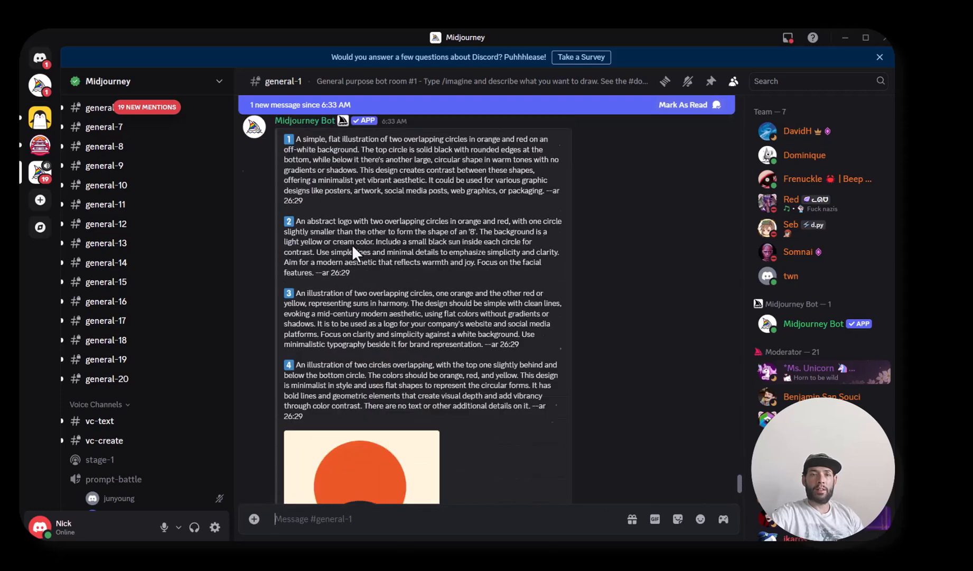
{"action": "scroll", "coordinate": [406, 393], "scroll_direction": "down", "scroll_amount": 1}
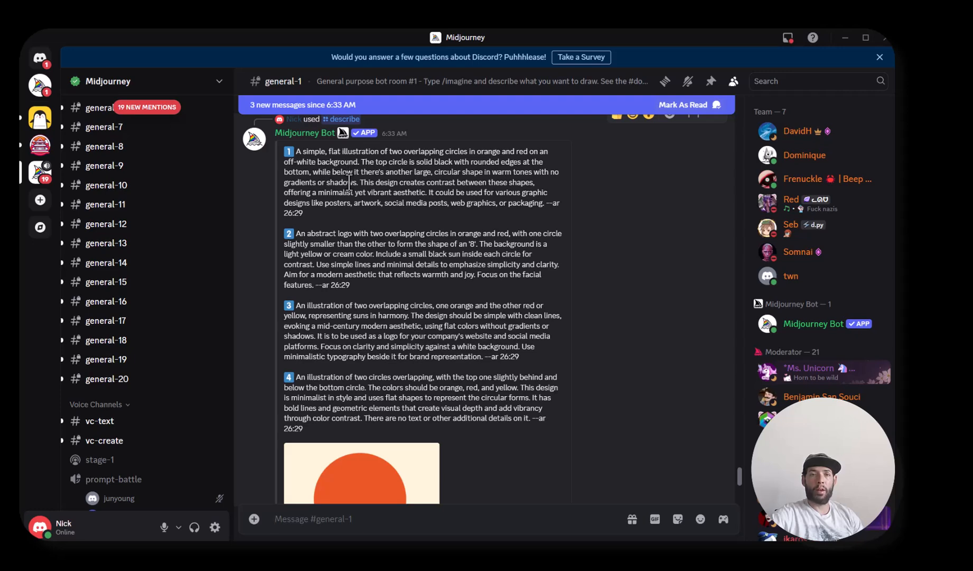
Generate images from description 1 of the /describe result with its prompt unchanged, and view the resulting grid enlarged.
{"action": "scroll", "coordinate": [372, 194], "scroll_direction": "down", "scroll_amount": 1}
{"action": "scroll", "coordinate": [372, 201], "scroll_direction": "down", "scroll_amount": 5}
{"action": "left_click", "coordinate": [294, 350]}
{"action": "left_click", "coordinate": [539, 409]}
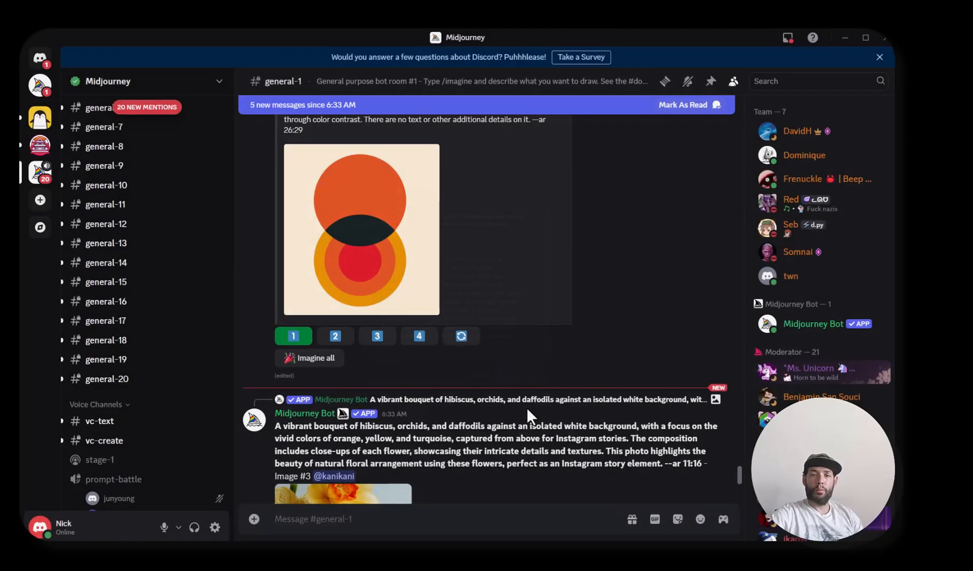
{"action": "scroll", "coordinate": [521, 430], "scroll_direction": "down", "scroll_amount": 5}
{"action": "scroll", "coordinate": [519, 430], "scroll_direction": "down", "scroll_amount": 3}
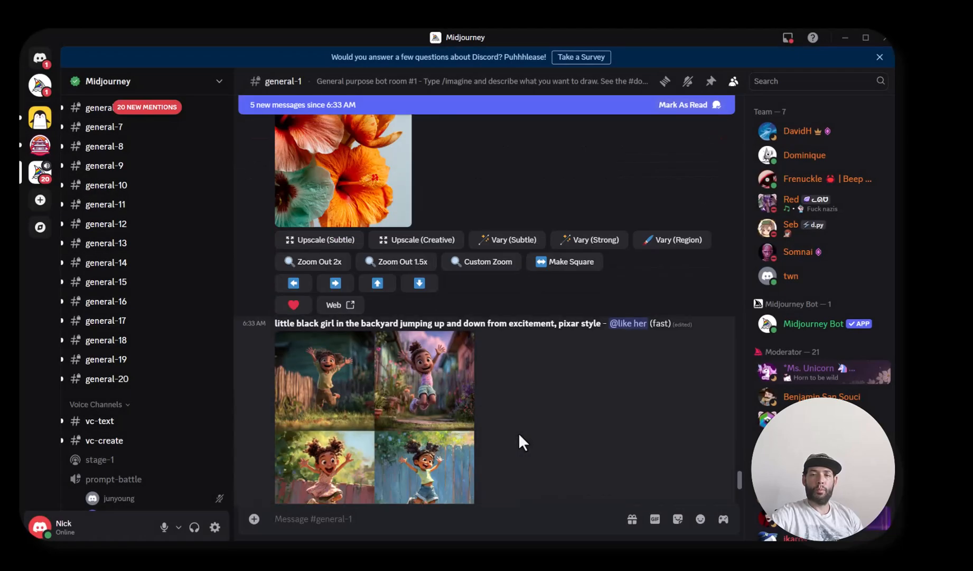
{"action": "scroll", "coordinate": [517, 437], "scroll_direction": "down", "scroll_amount": 7}
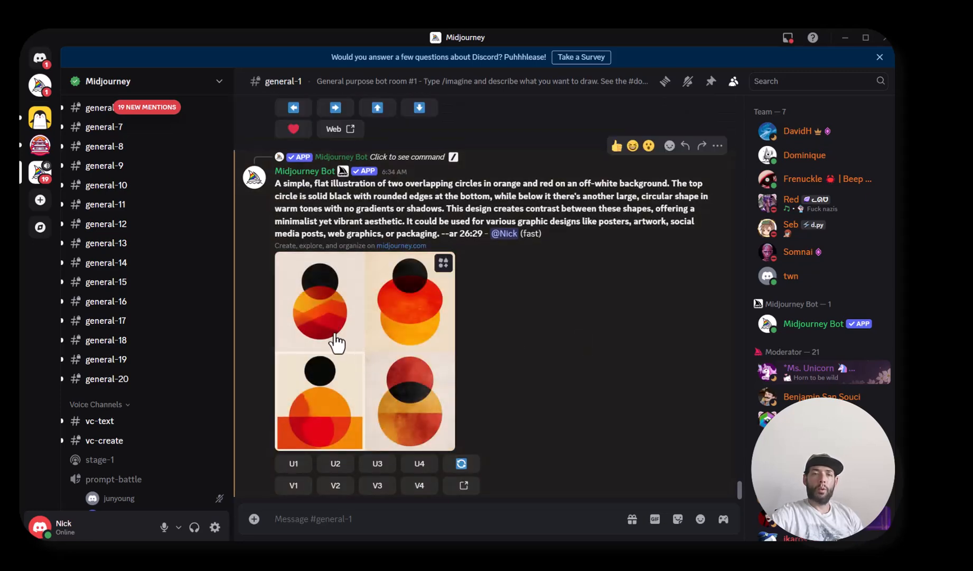
{"action": "left_click", "coordinate": [335, 342]}
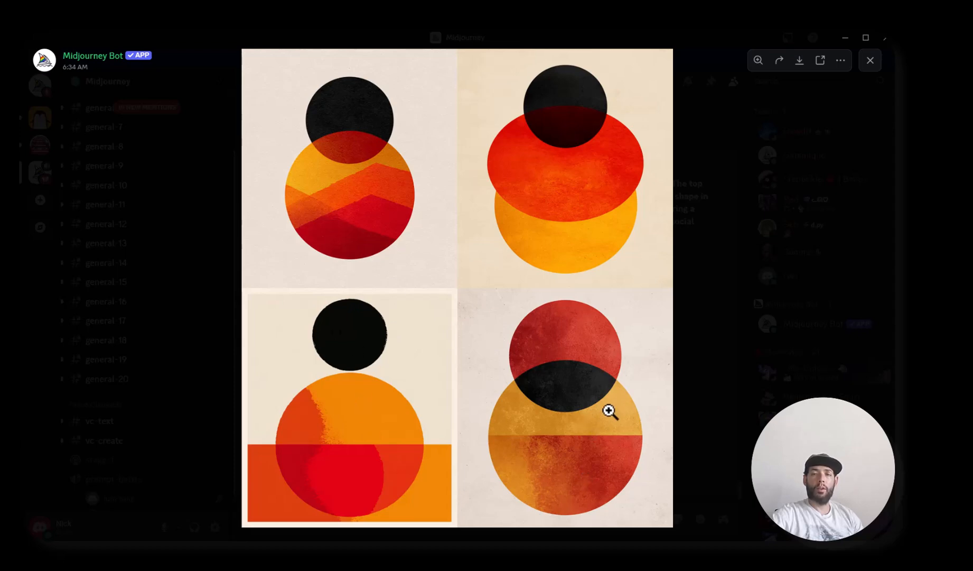
{"action": "left_click", "coordinate": [701, 382]}
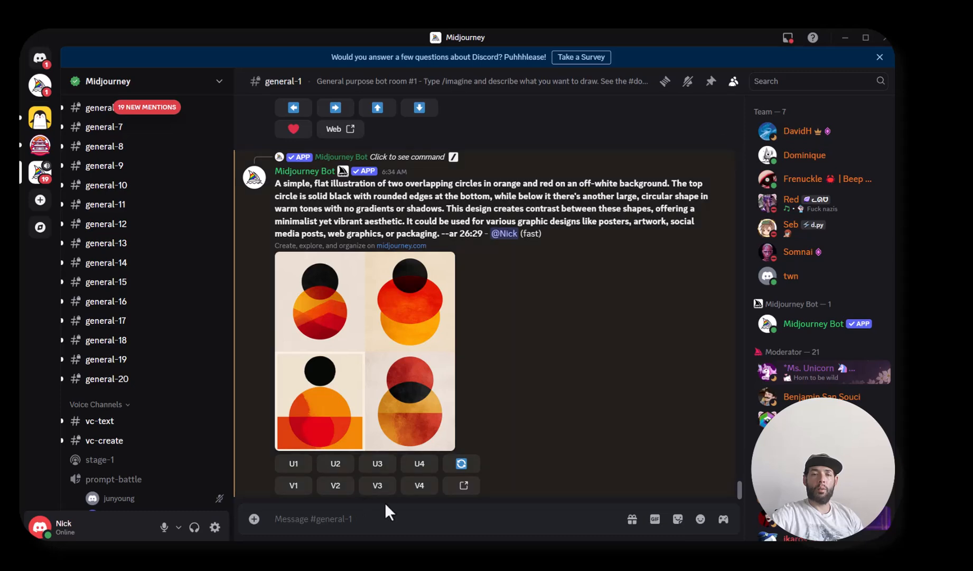
Create strong variations of image 4 with the prompt unchanged, and view the grid enlarged during generation and when finished.
{"action": "left_click", "coordinate": [419, 487]}
{"action": "left_click", "coordinate": [535, 411]}
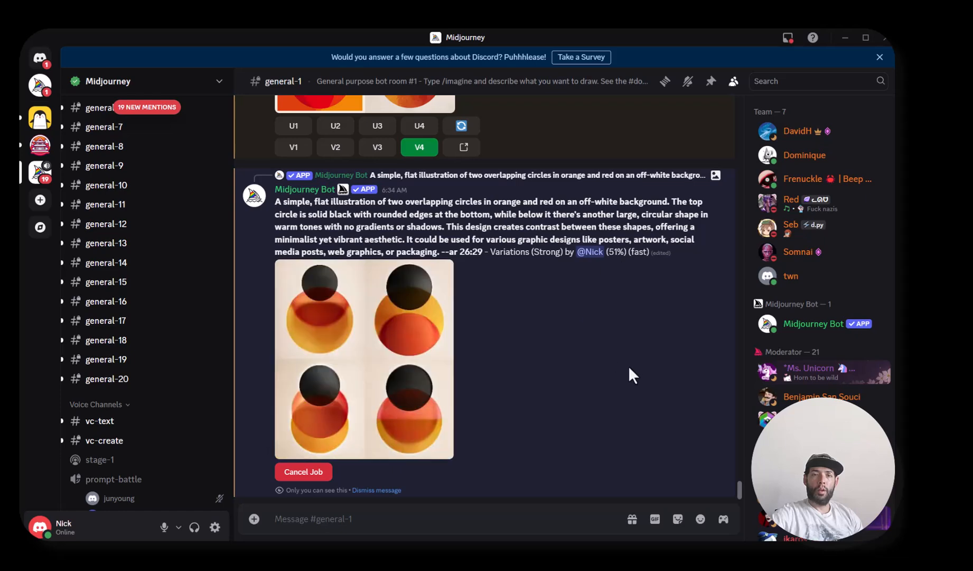
{"action": "left_click", "coordinate": [419, 381]}
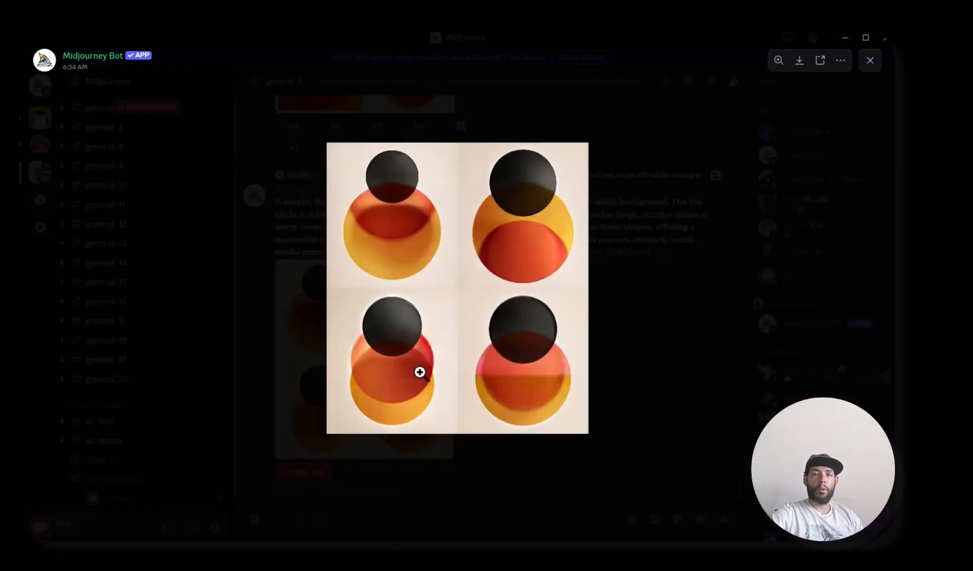
{"action": "left_click", "coordinate": [622, 374]}
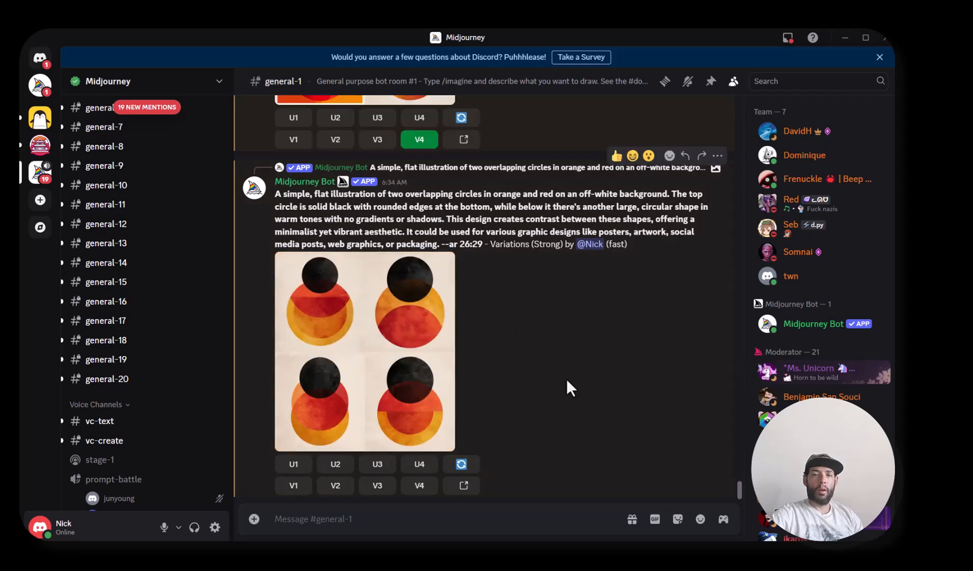
{"action": "left_click", "coordinate": [432, 433]}
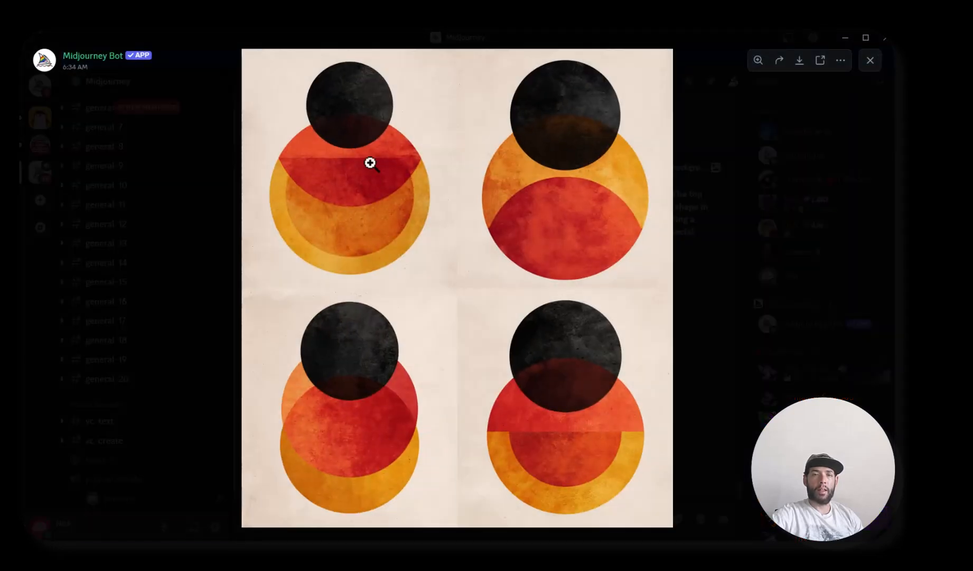
{"action": "left_click", "coordinate": [133, 156]}
Upscale image 1 of the overlapping-circles variations and view the resulting picture enlarged.
{"action": "left_click", "coordinate": [301, 467]}
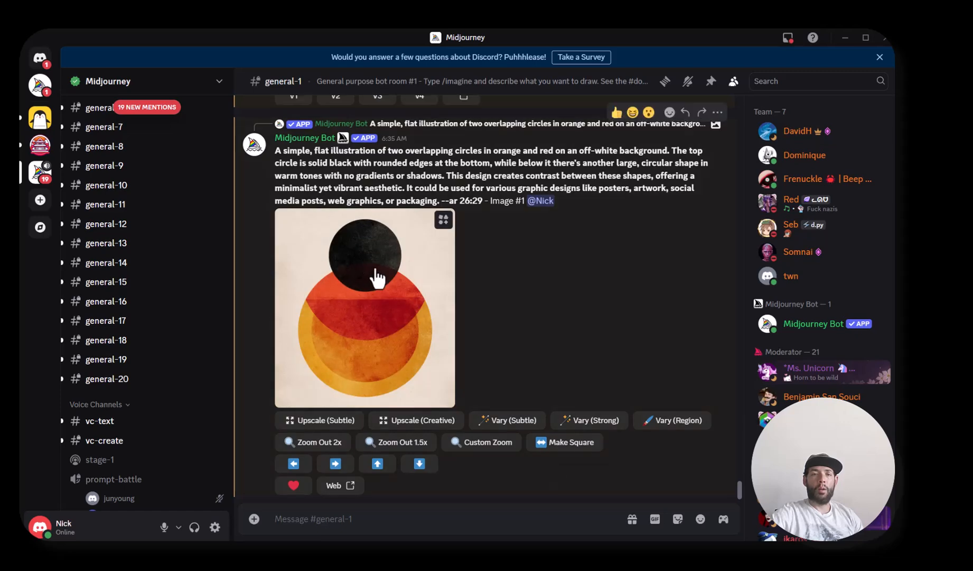
{"action": "left_click", "coordinate": [377, 277]}
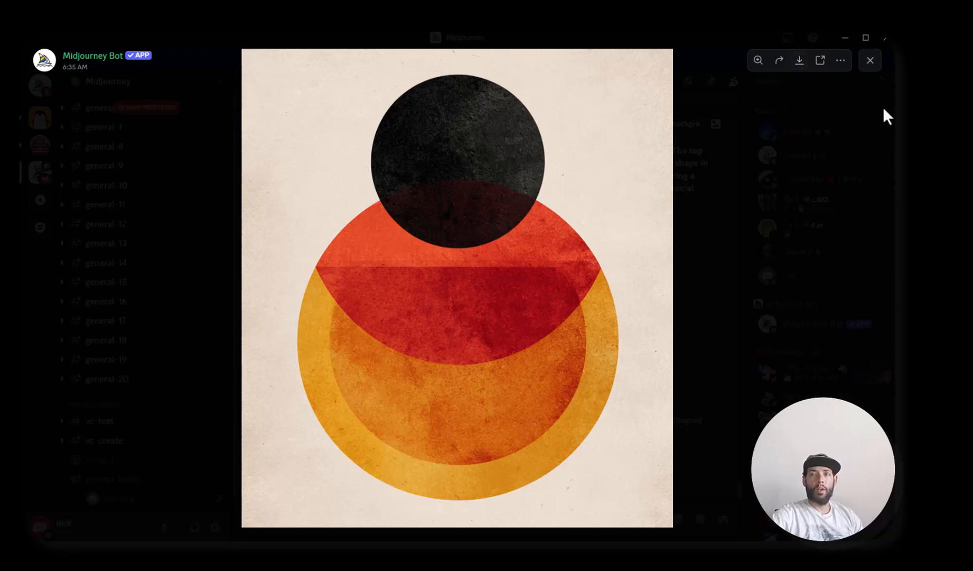
{"action": "left_click", "coordinate": [870, 61]}
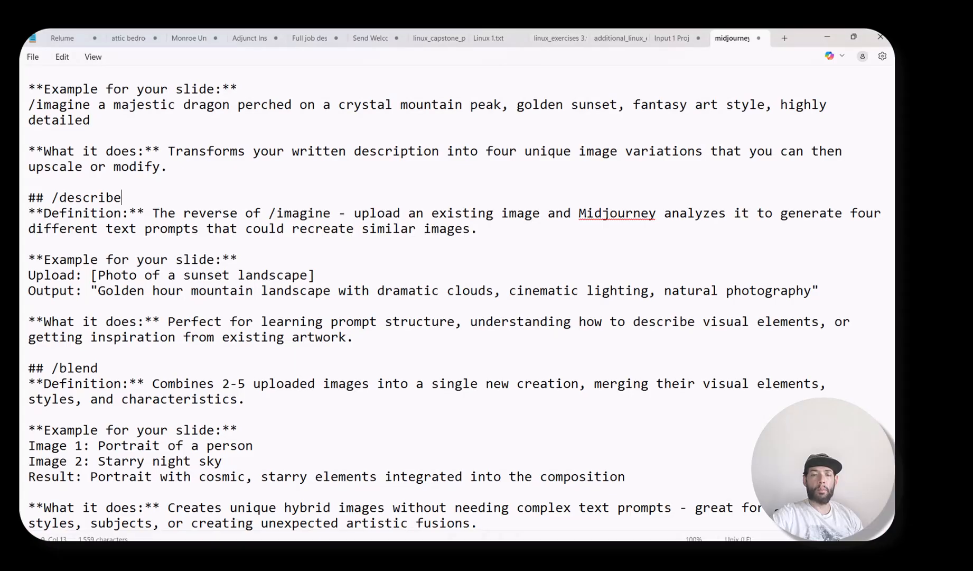
Read the /blend section and the summary in the Notepad notes, and put the notes away.
{"action": "scroll", "coordinate": [354, 413], "scroll_direction": "down", "scroll_amount": 1}
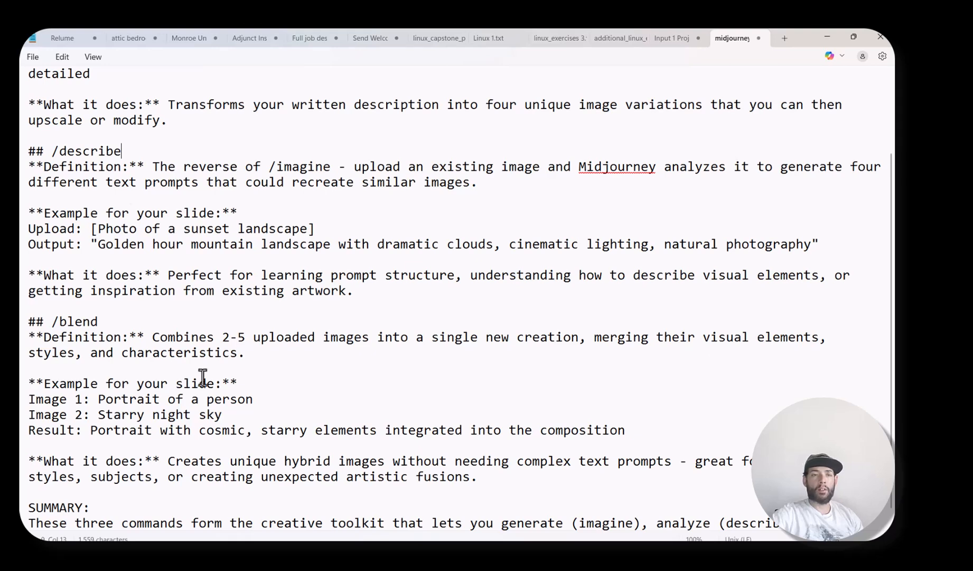
{"action": "scroll", "coordinate": [241, 360], "scroll_direction": "down", "scroll_amount": 1}
{"action": "scroll", "coordinate": [240, 360], "scroll_direction": "down", "scroll_amount": 1}
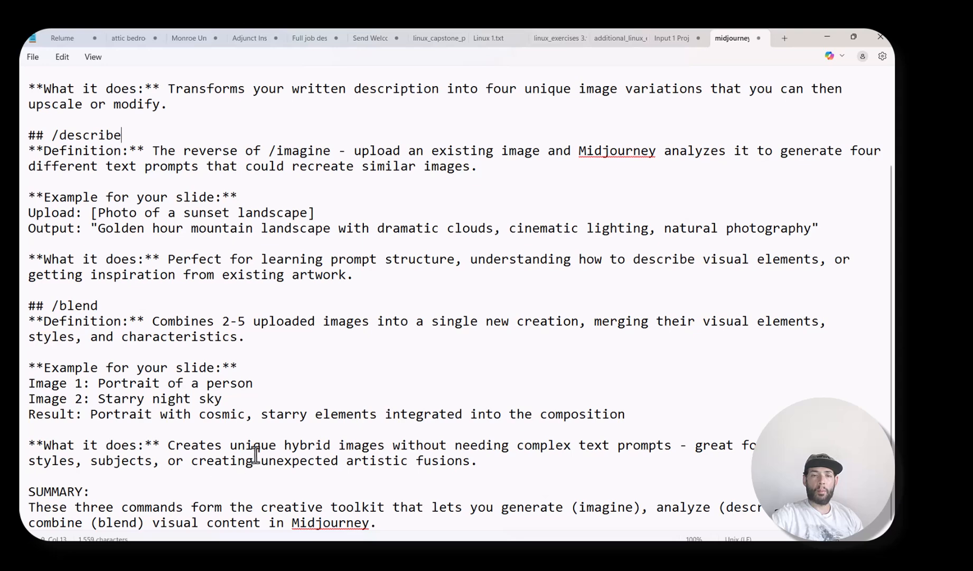
{"action": "left_click", "coordinate": [828, 39]}
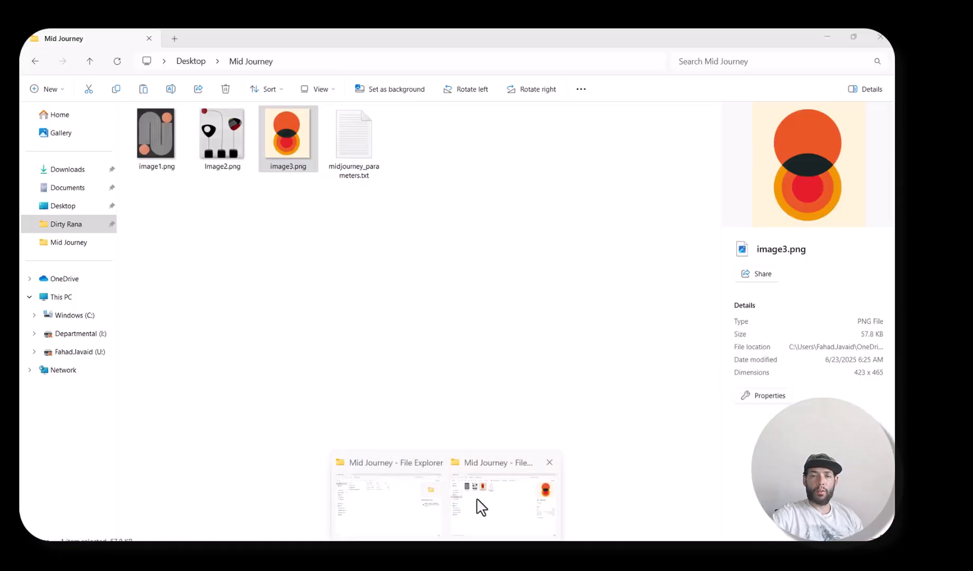
Preview image1.png and Image2.png from the Mid Journey folder in File Explorer, and copy image1.png.
{"action": "left_click", "coordinate": [480, 505]}
{"action": "left_click", "coordinate": [168, 149]}
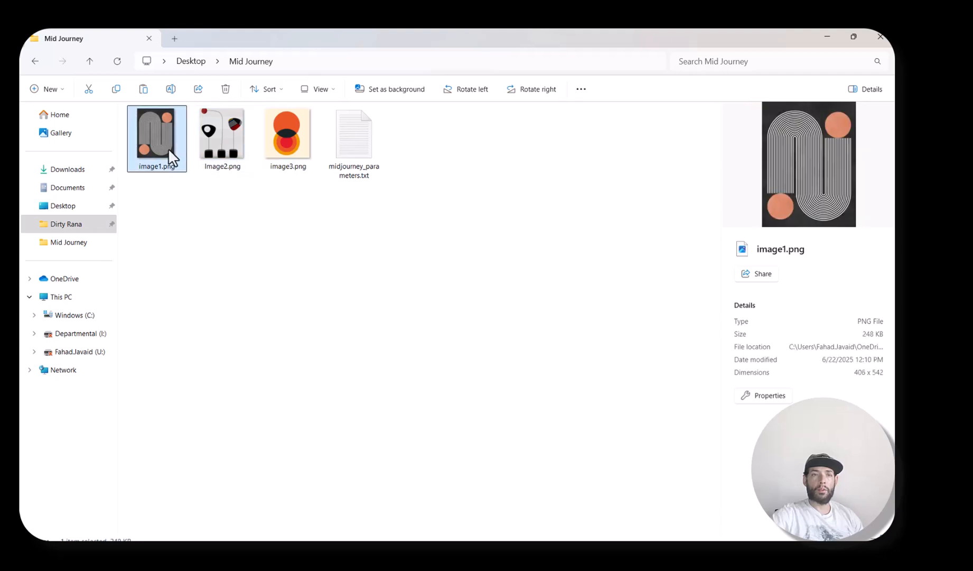
{"action": "double_click", "coordinate": [162, 147]}
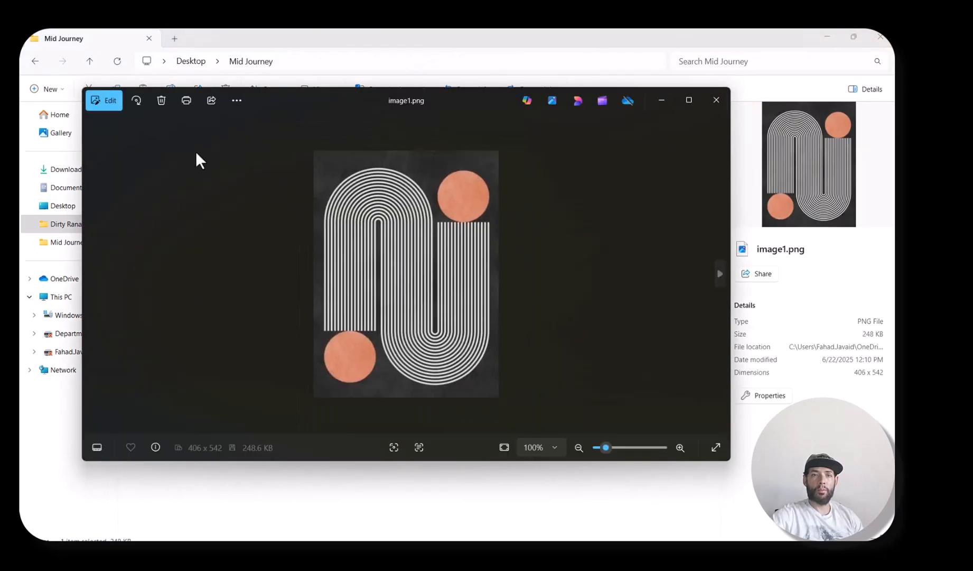
{"action": "left_click", "coordinate": [711, 101]}
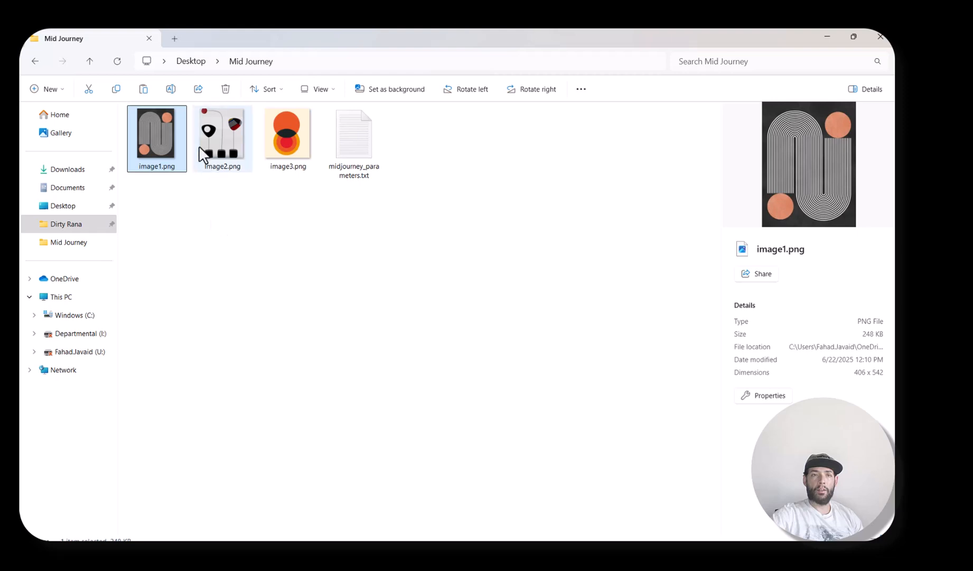
{"action": "double_click", "coordinate": [209, 145]}
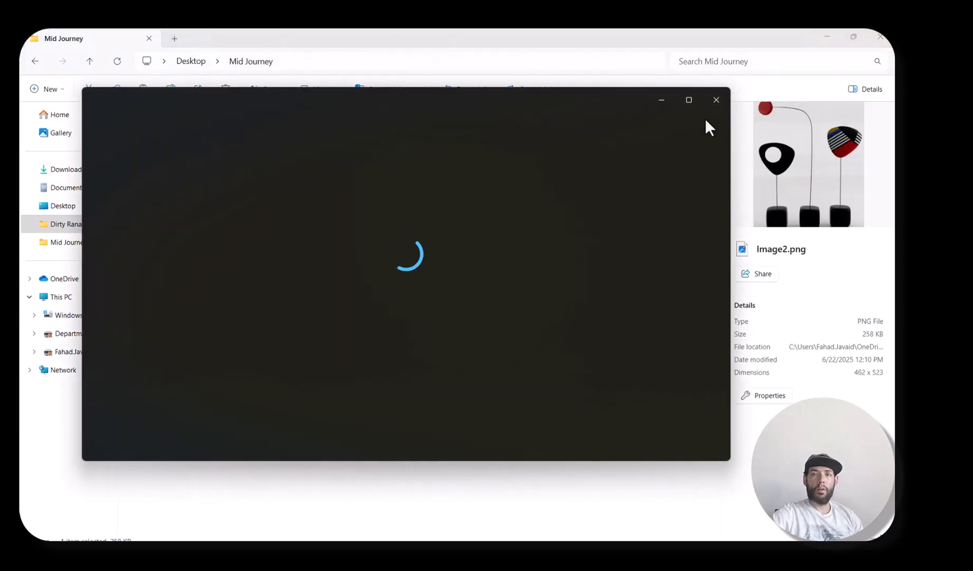
{"action": "left_click", "coordinate": [715, 102]}
{"action": "right_click", "coordinate": [162, 134]}
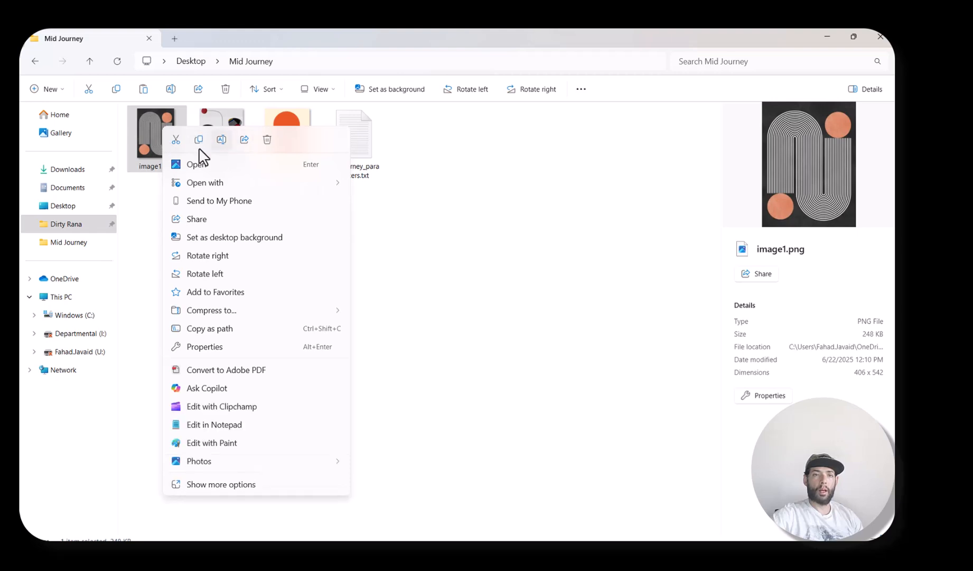
{"action": "key", "text": "Escape"}
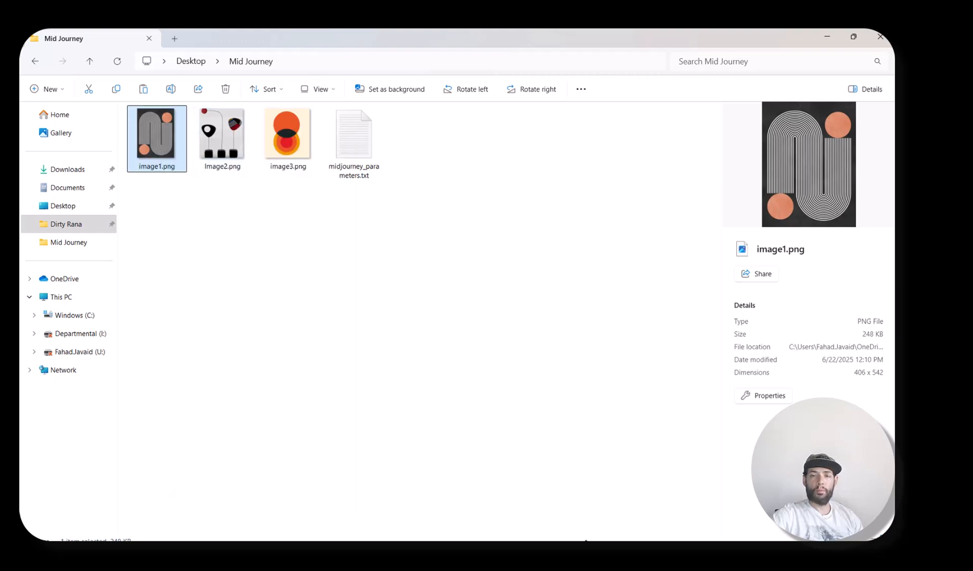
Switch back to Discord, start the /blend command and attach the copied image1.png as its image1 option.
{"action": "mouse_move", "coordinate": [596, 556]}
{"action": "mouse_move", "coordinate": [495, 555]}
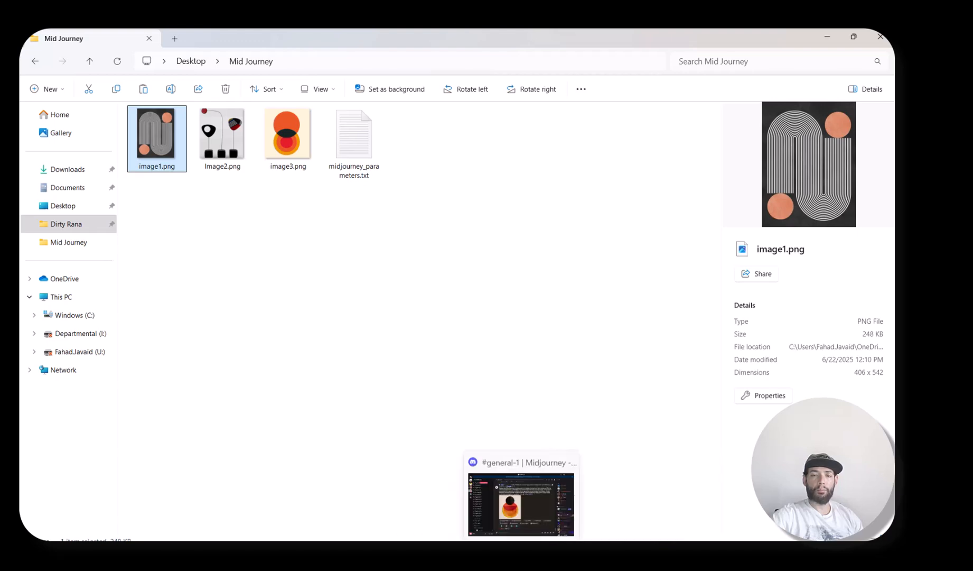
{"action": "left_click", "coordinate": [521, 555]}
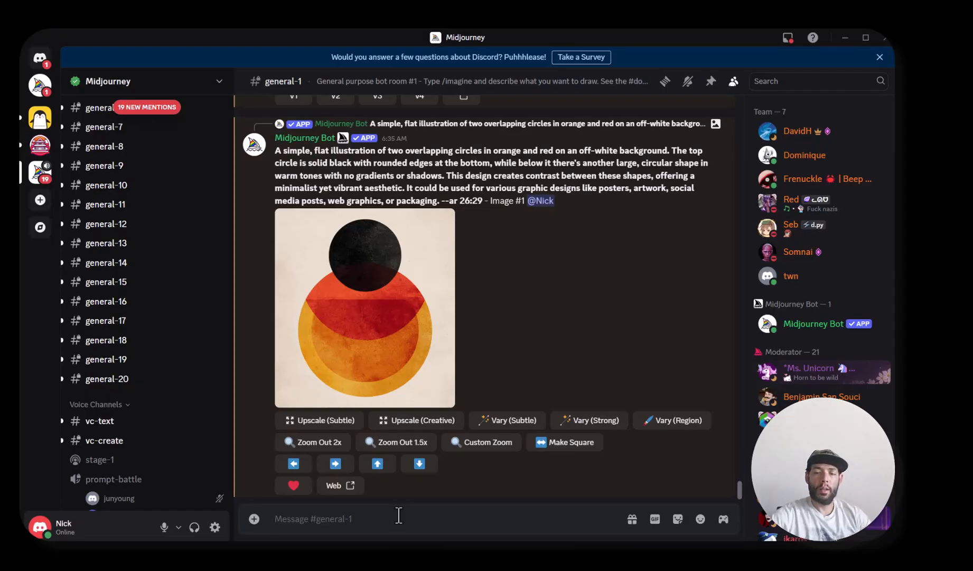
{"action": "type", "text": "/bl"}
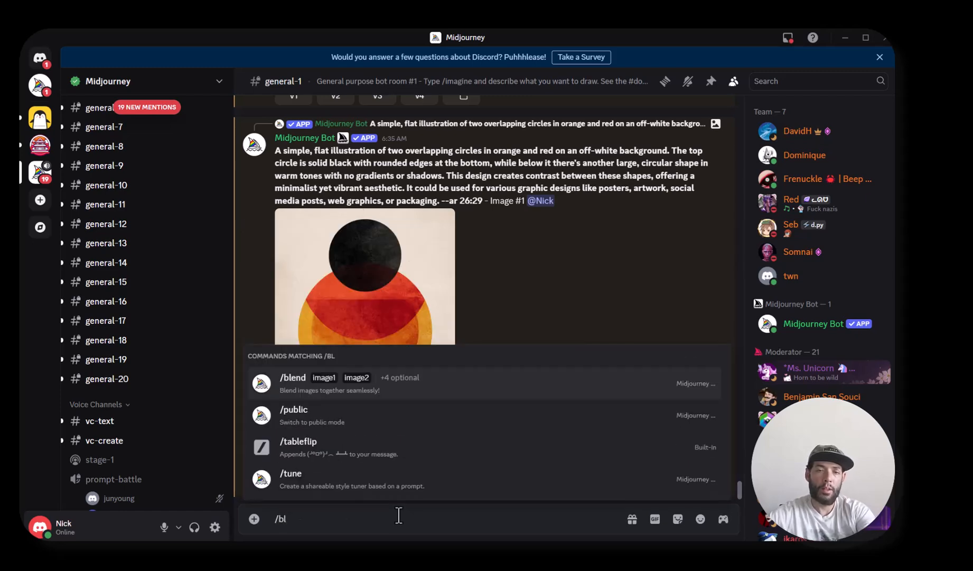
{"action": "left_click", "coordinate": [298, 390]}
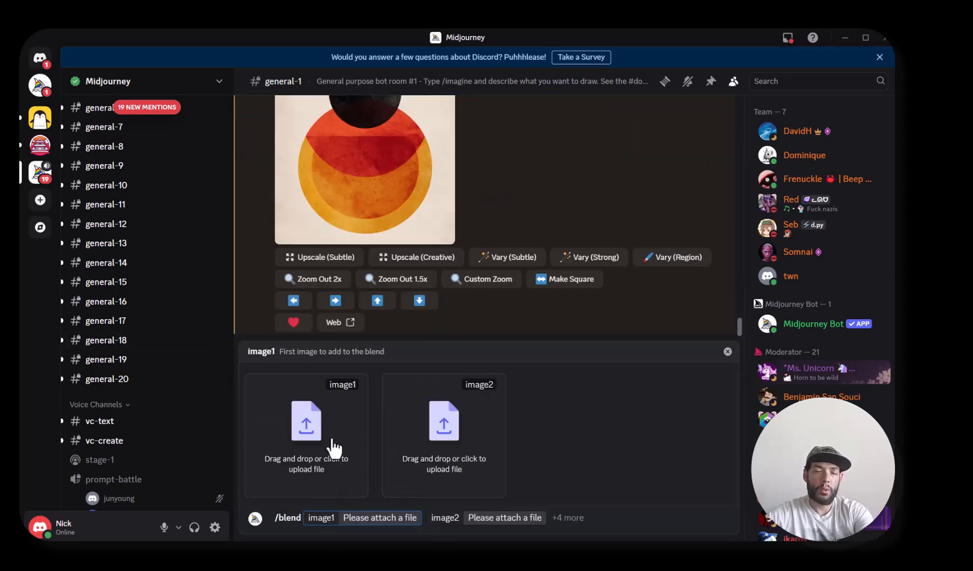
{"action": "left_click", "coordinate": [601, 520]}
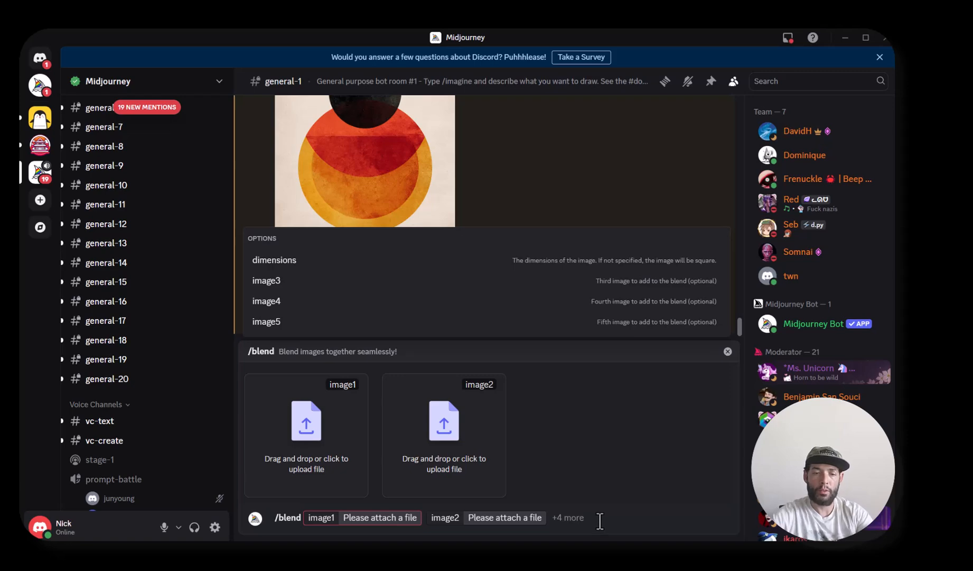
{"action": "key", "text": "ctrl+v"}
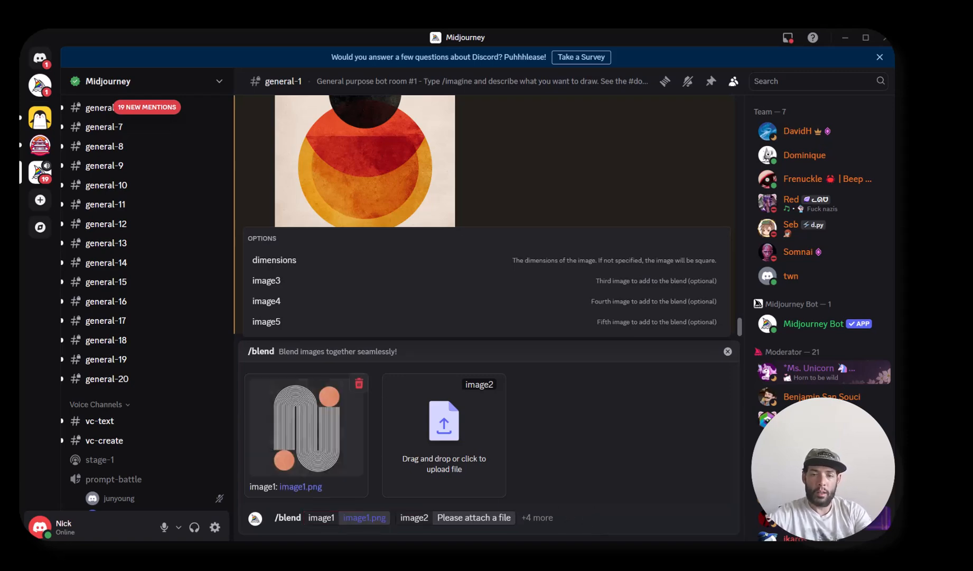
Target the image2 option of /blend and copy Image2.png from the Mid Journey folder in File Explorer.
{"action": "left_click", "coordinate": [474, 523]}
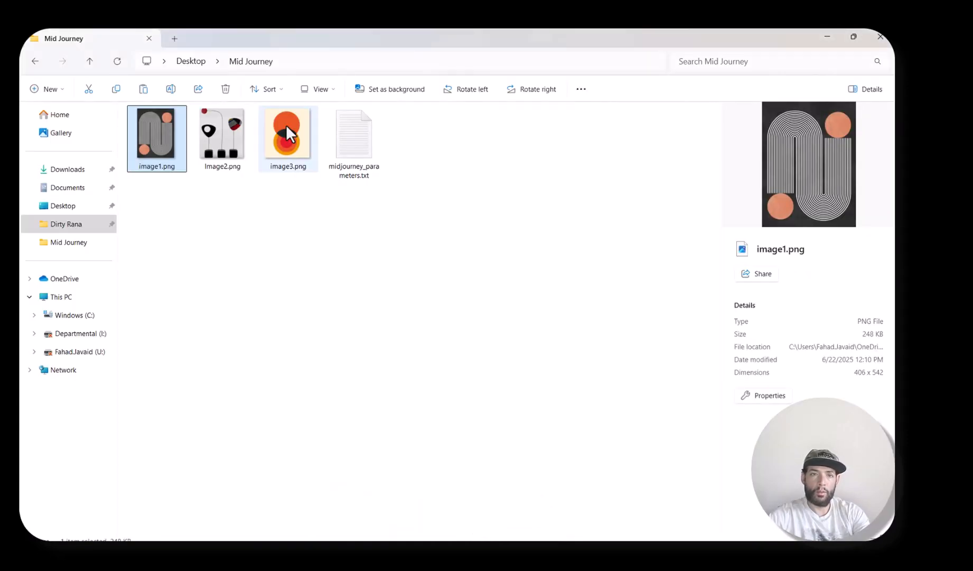
{"action": "right_click", "coordinate": [217, 130]}
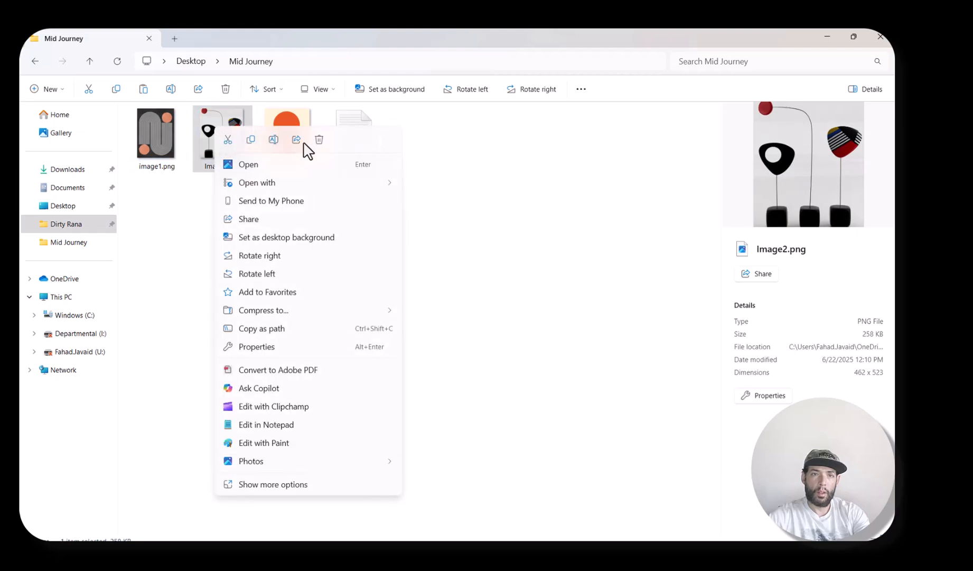
{"action": "left_click", "coordinate": [251, 140]}
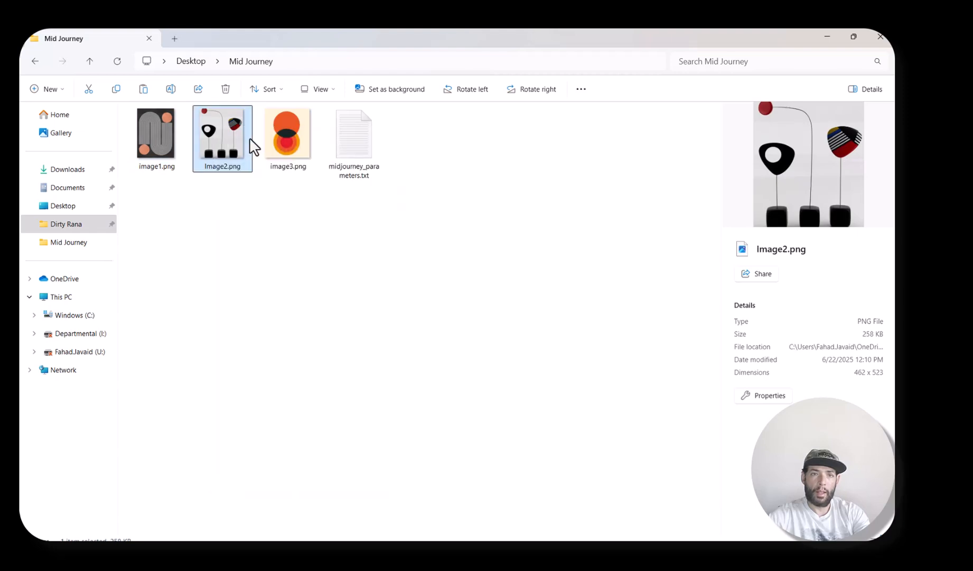
Switch back to Discord, attach the copied Image2.png as the image2 option of /blend, and submit the command.
{"action": "left_click", "coordinate": [828, 38]}
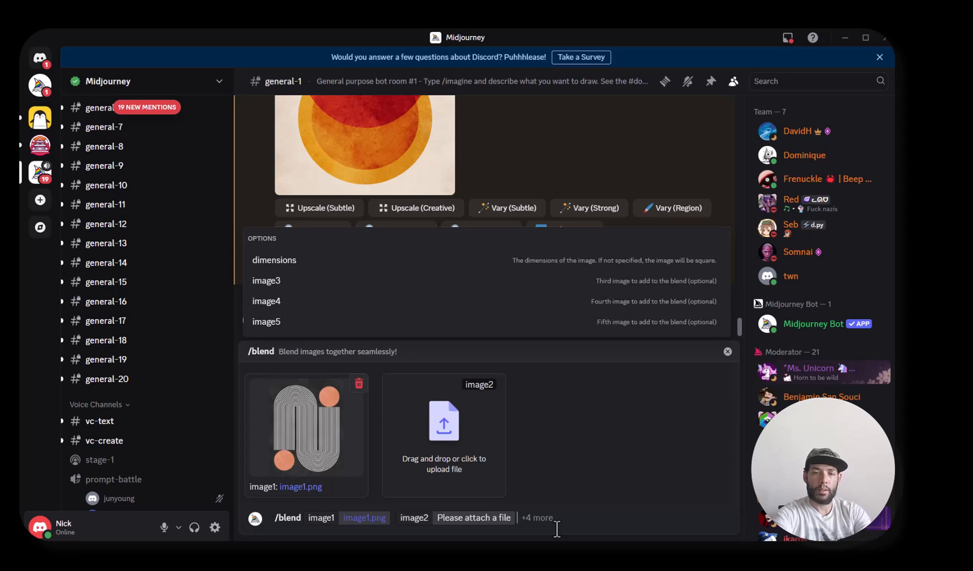
{"action": "key", "text": "ctrl+v"}
{"action": "key", "text": "Return"}
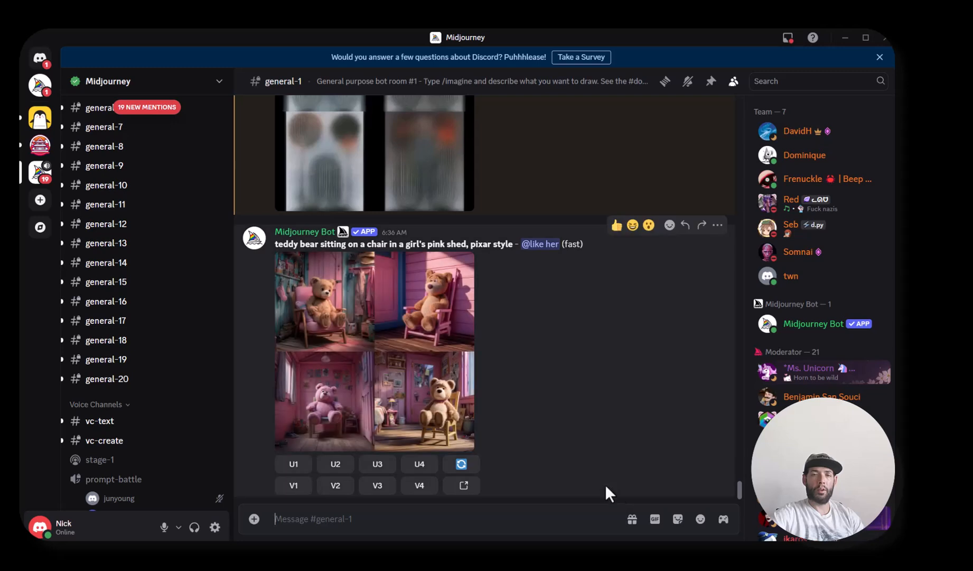
Find the finished blend grid in the general-1 channel and view it enlarged, then close the preview.
{"action": "scroll", "coordinate": [573, 418], "scroll_direction": "up", "scroll_amount": 3}
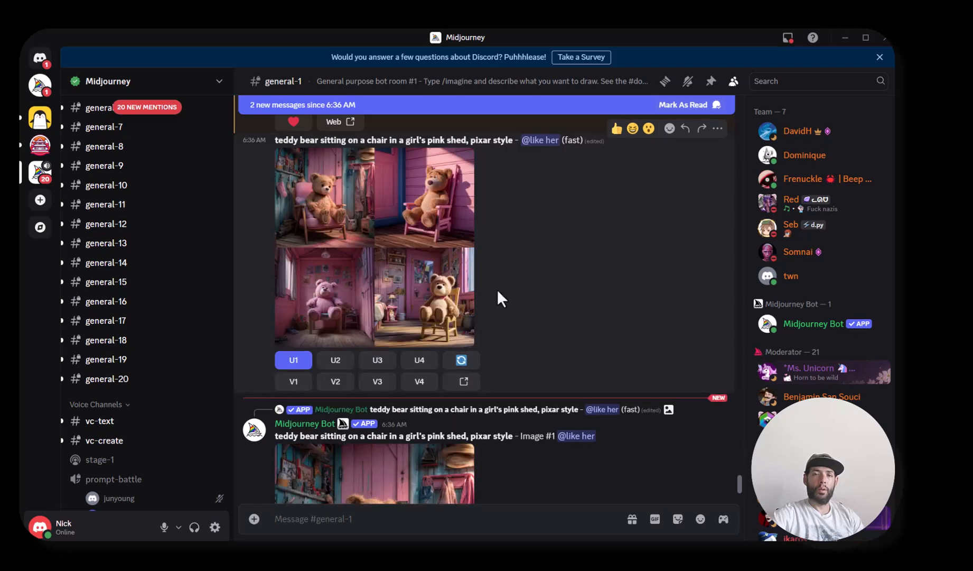
{"action": "scroll", "coordinate": [502, 287], "scroll_direction": "up", "scroll_amount": 5}
{"action": "scroll", "coordinate": [530, 285], "scroll_direction": "down", "scroll_amount": 13}
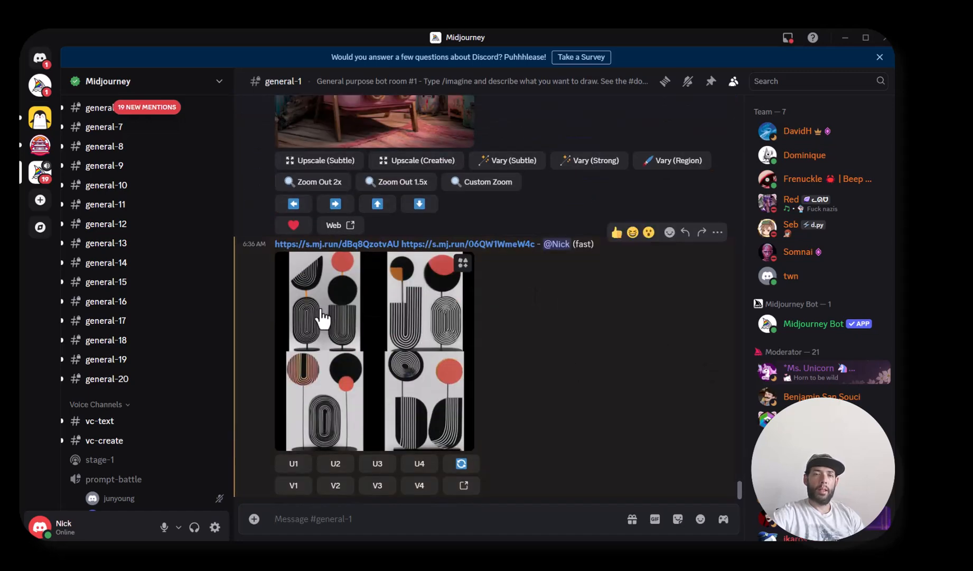
{"action": "left_click", "coordinate": [455, 317]}
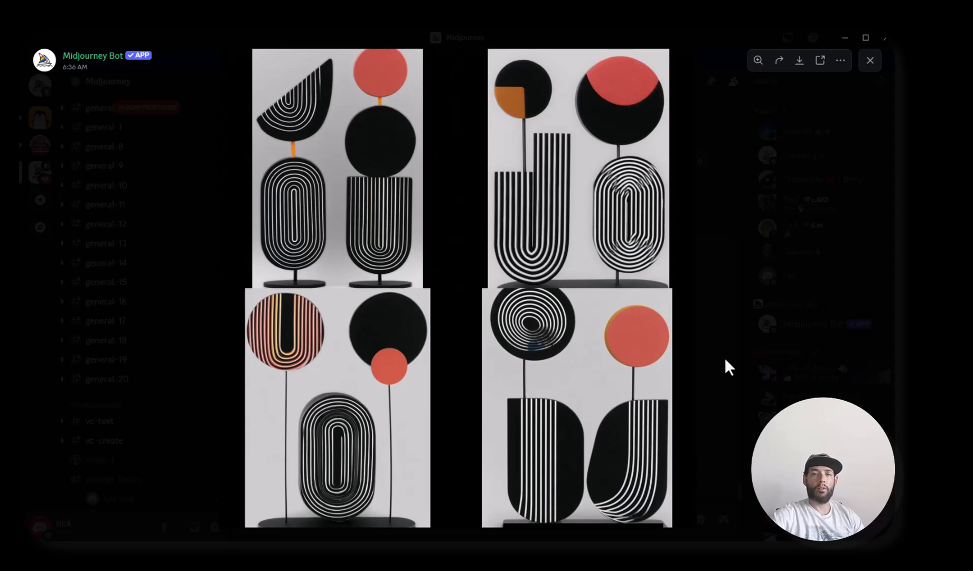
{"action": "left_click", "coordinate": [870, 62]}
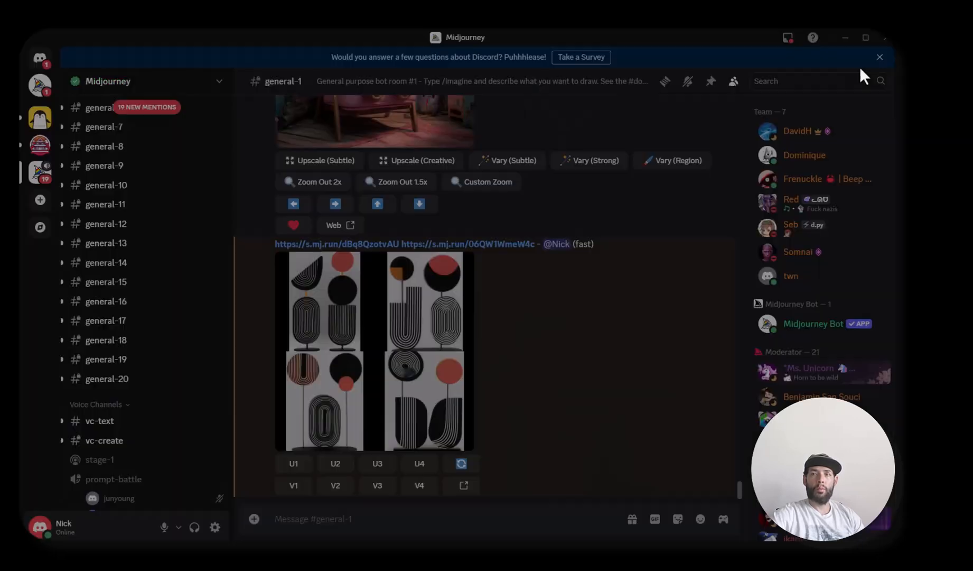
Upscale the fourth image of the blend grid and open the resulting picture enlarged.
{"action": "left_click", "coordinate": [419, 468]}
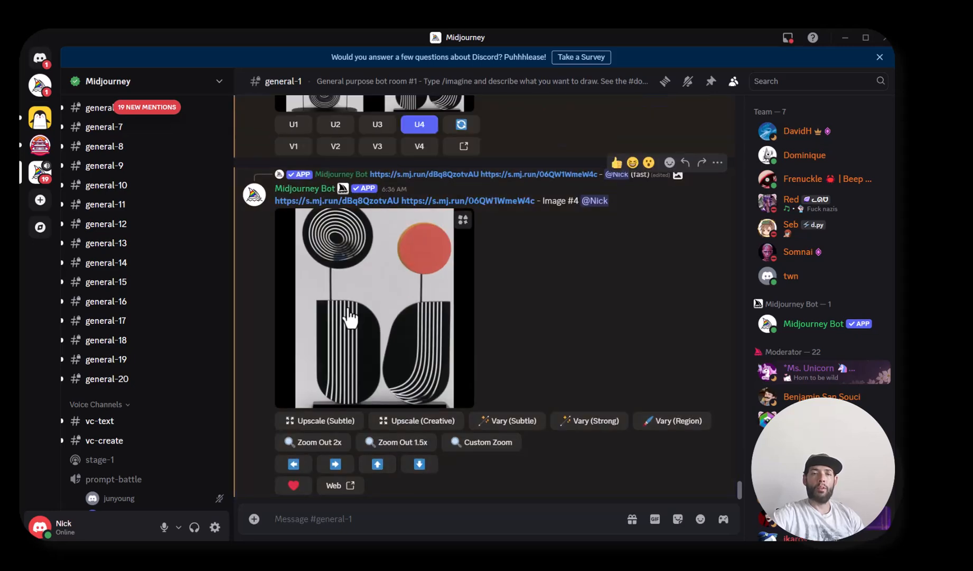
{"action": "left_click", "coordinate": [348, 311]}
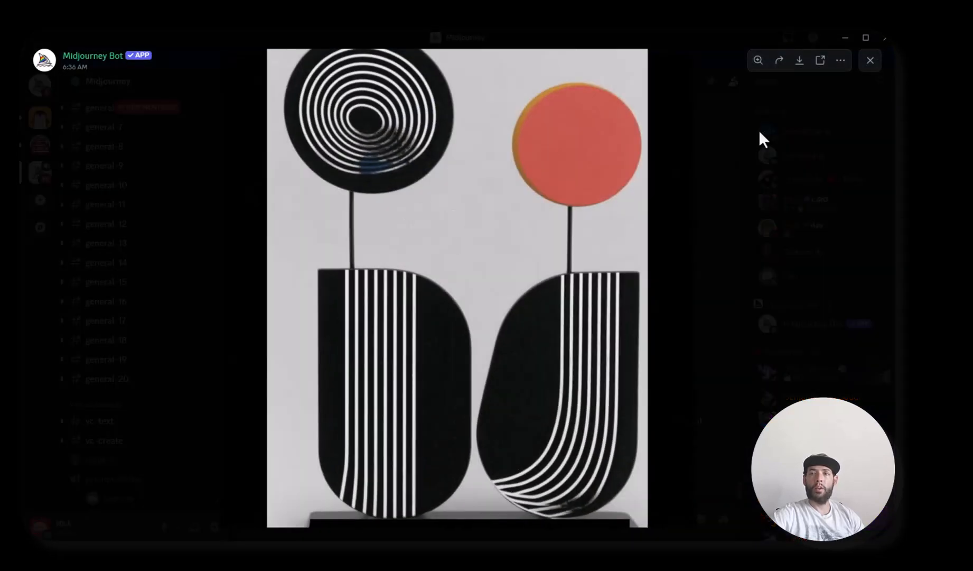